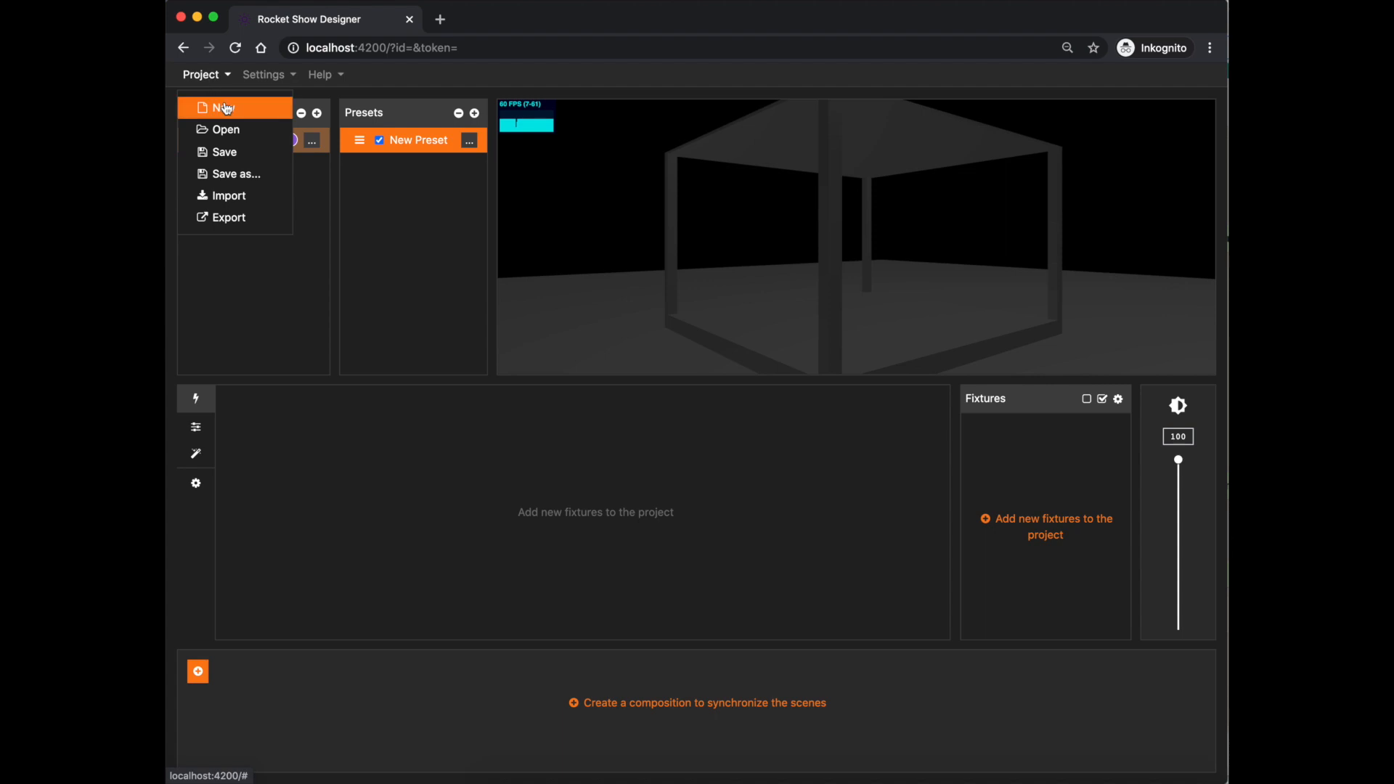
# - Start a new project, discarding the unsaved changes, and open the fixture pool for adding fixtures
pyautogui.click(222, 108)
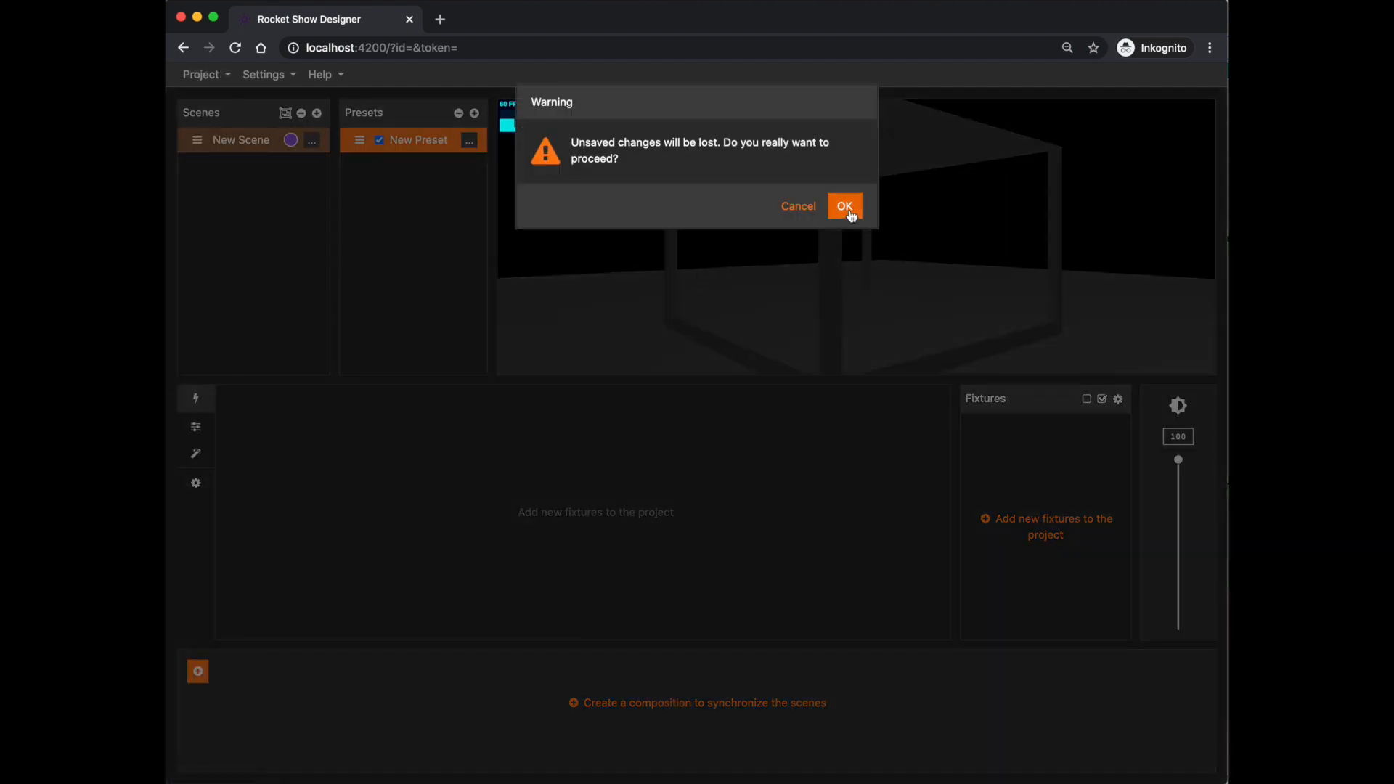
pyautogui.click(846, 206)
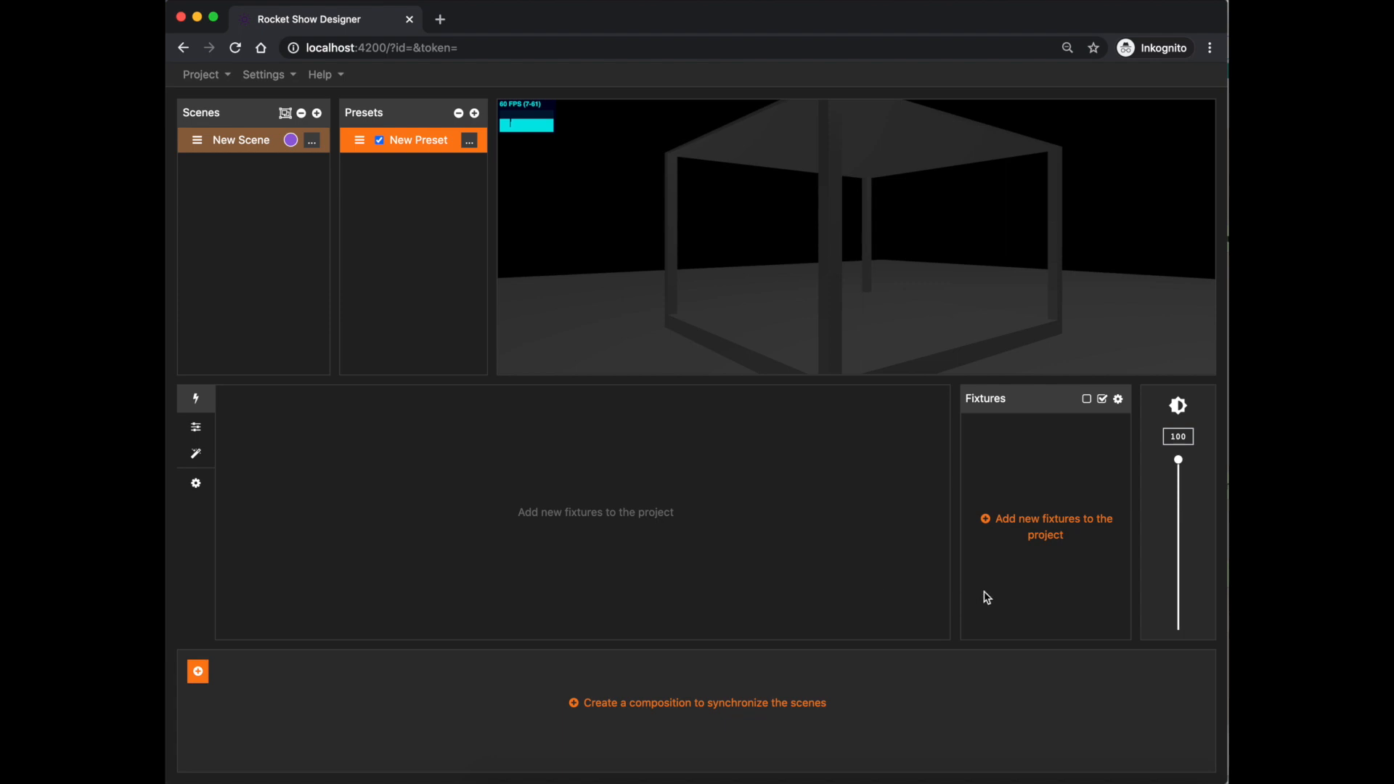
pyautogui.click(1049, 528)
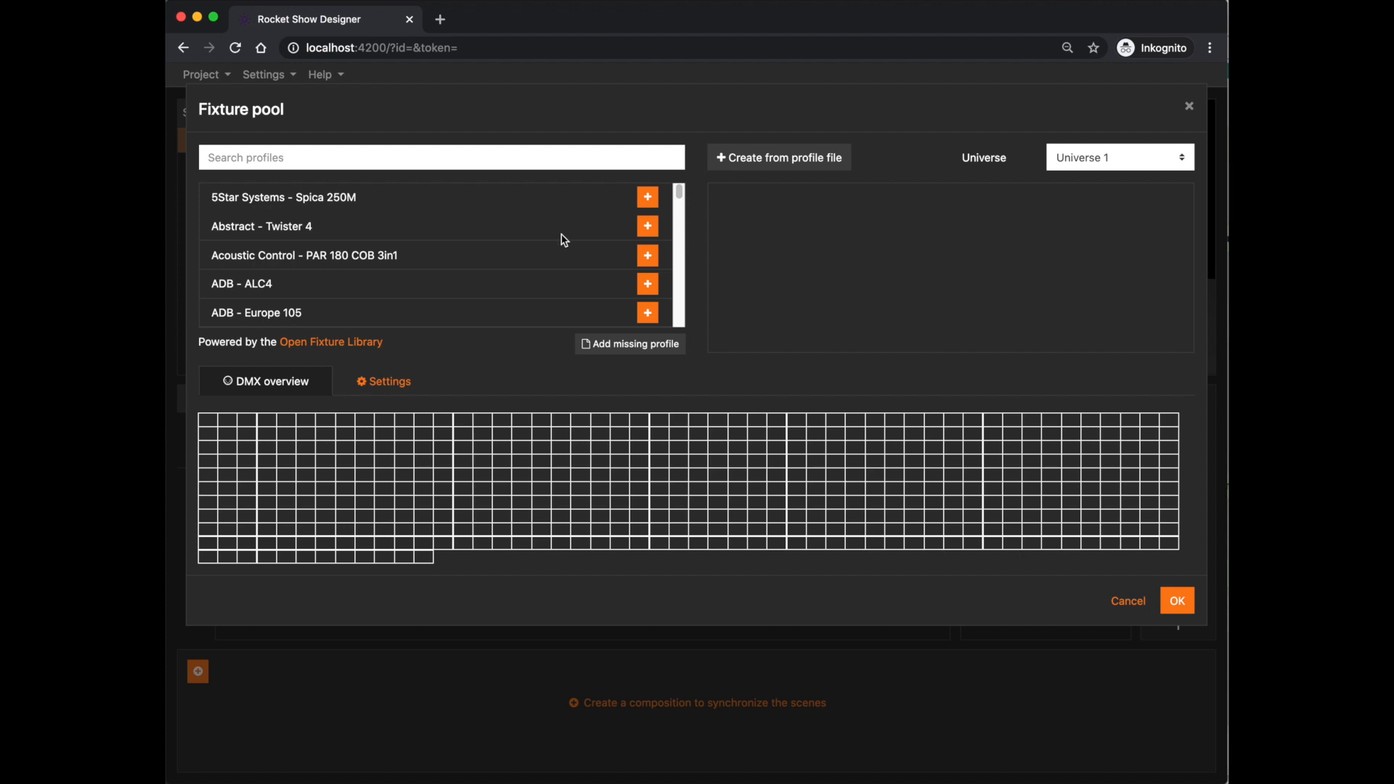
# - Search the fixture pool's profiles for "Eurolite"
pyautogui.scroll(-20, 564, 240)
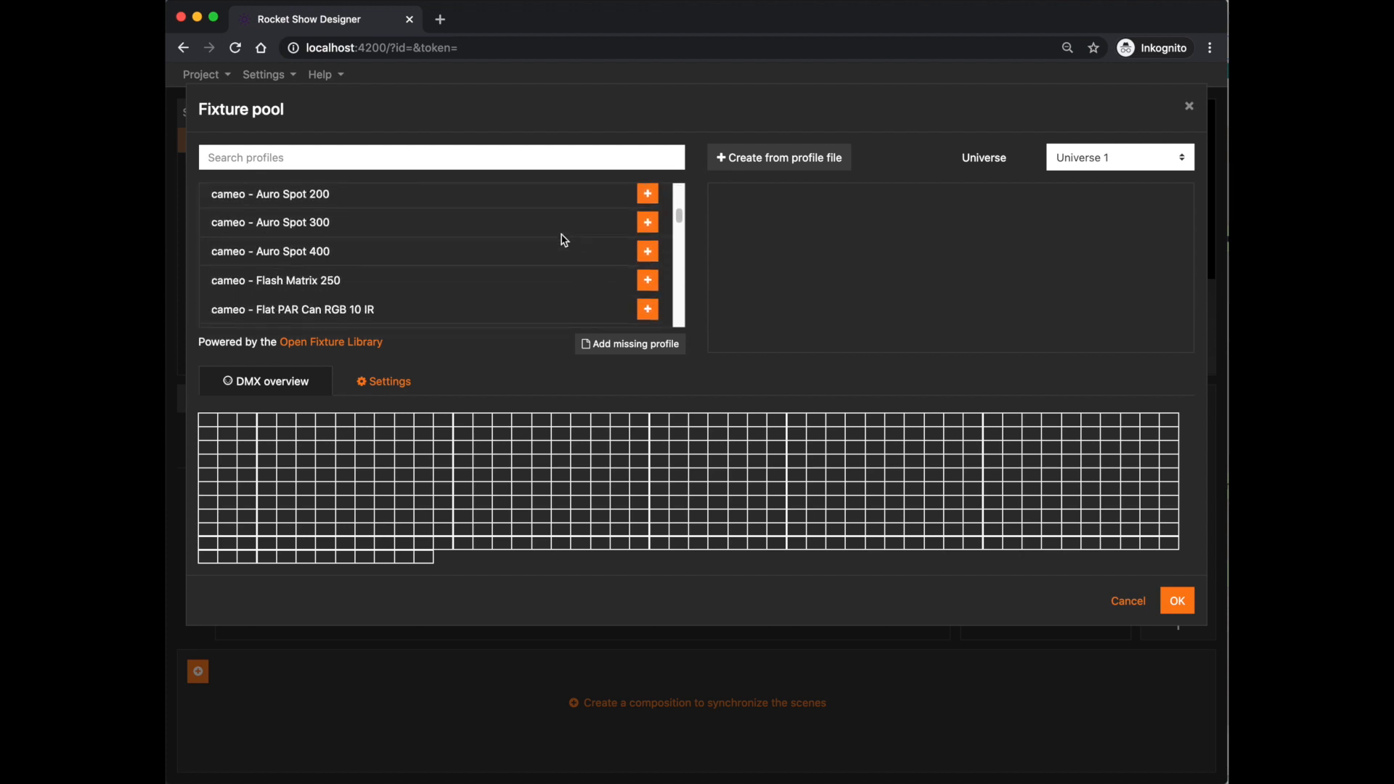
pyautogui.scroll(-3, 565, 240)
pyautogui.click(446, 159)
pyautogui.write('Eurolite')
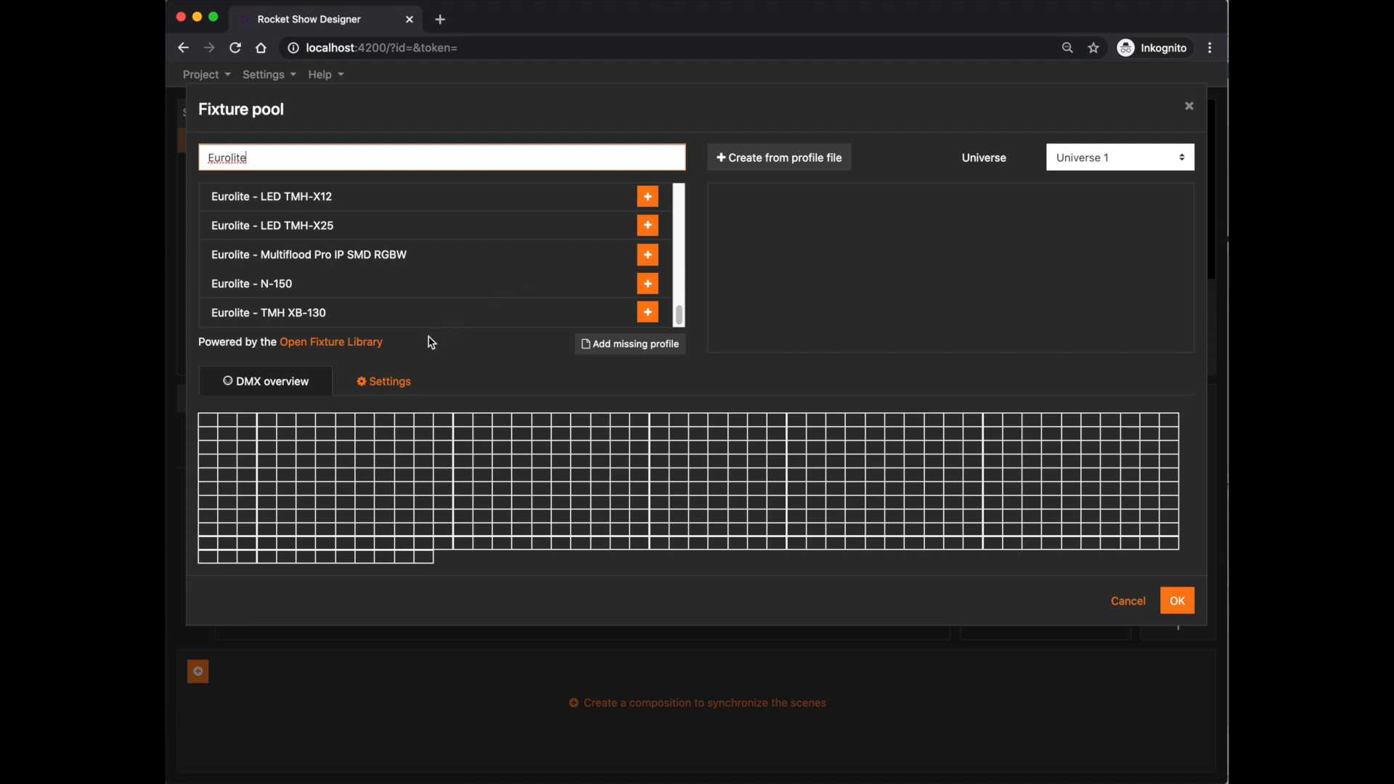
# - View the Open Fixture Library home page linked from the fixture pool, then close it
pyautogui.click(336, 347)
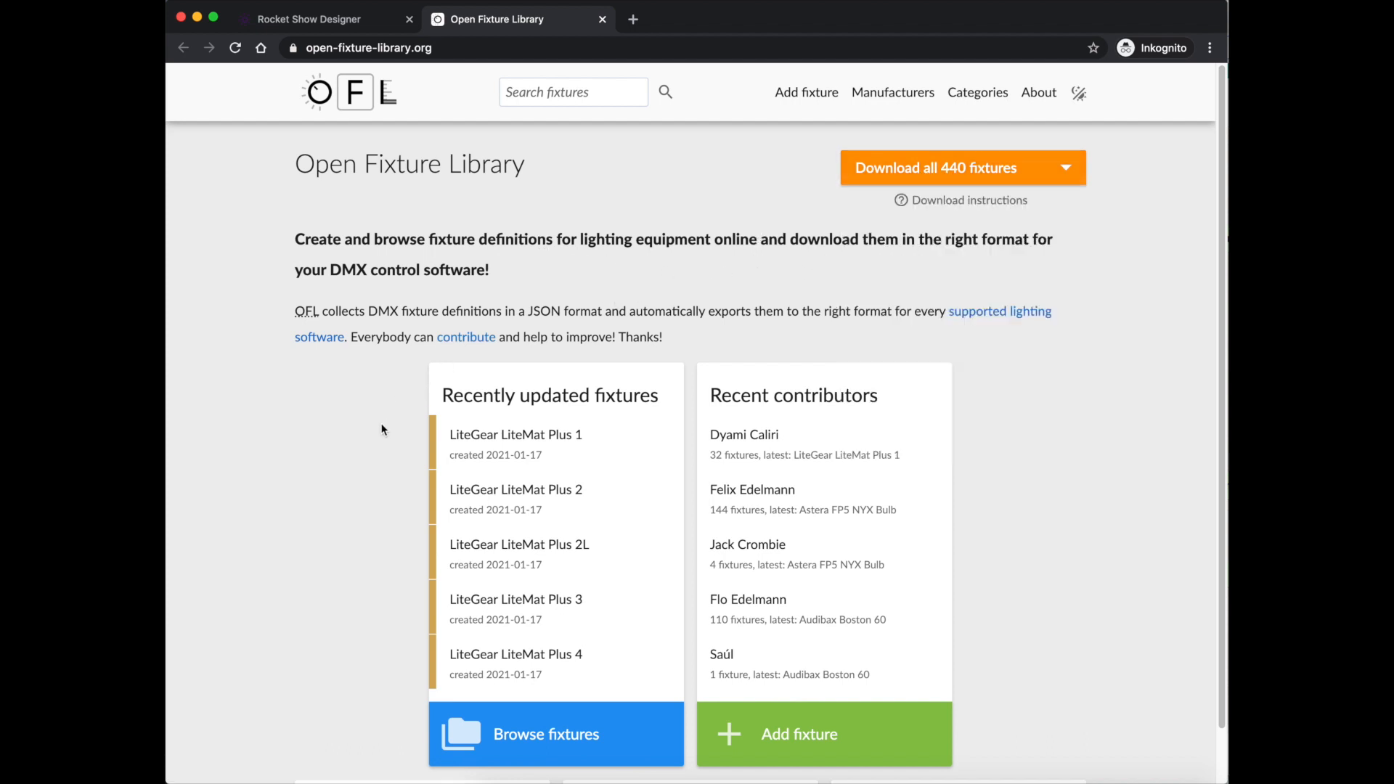
pyautogui.scroll(-2, 417, 472)
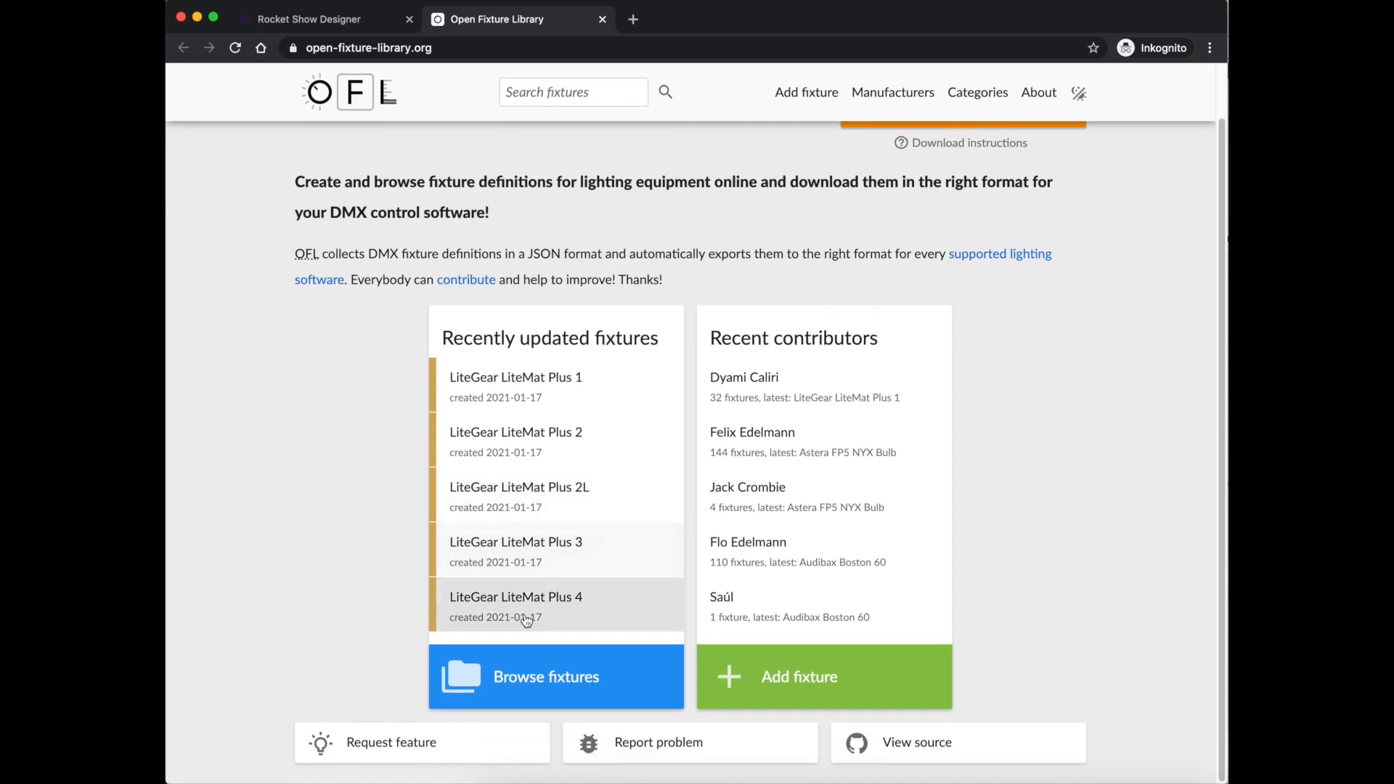
pyautogui.scroll(2, 382, 417)
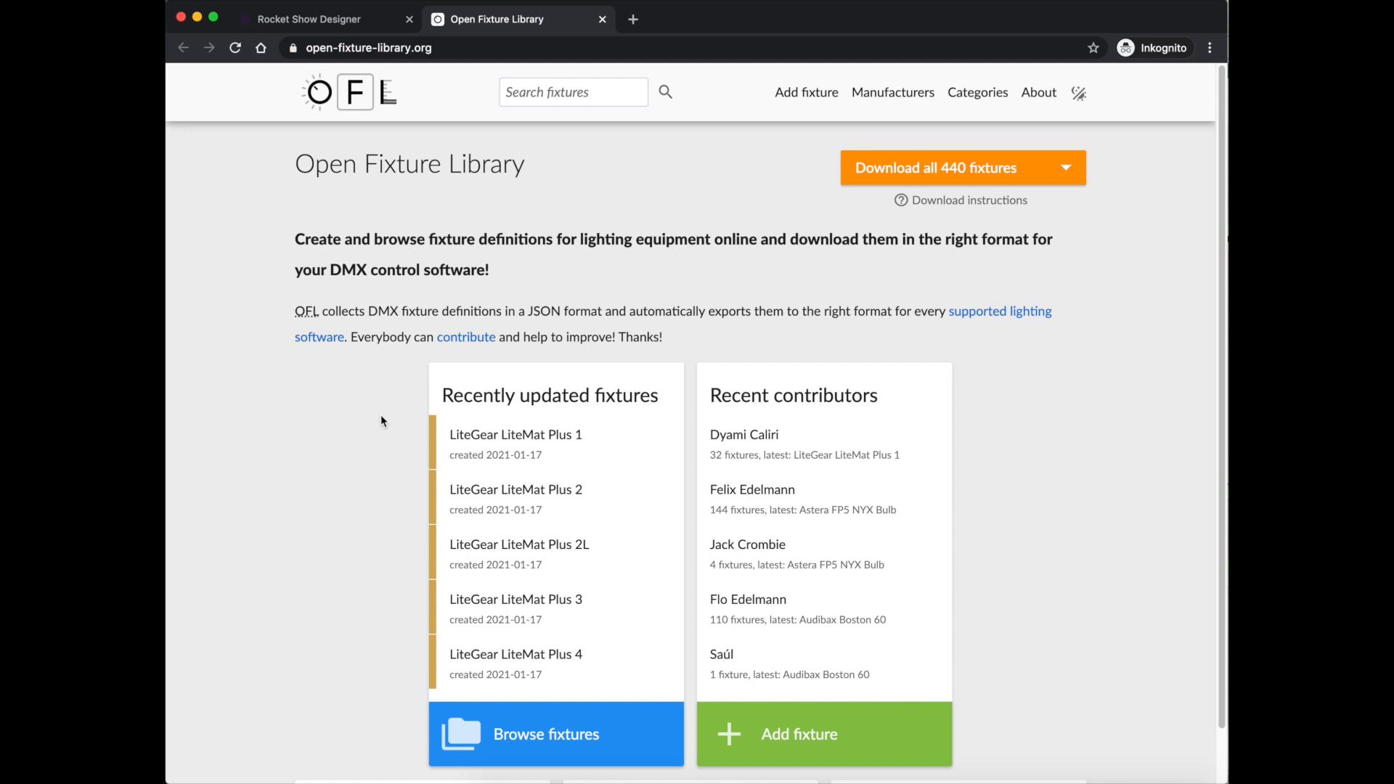
pyautogui.click(603, 20)
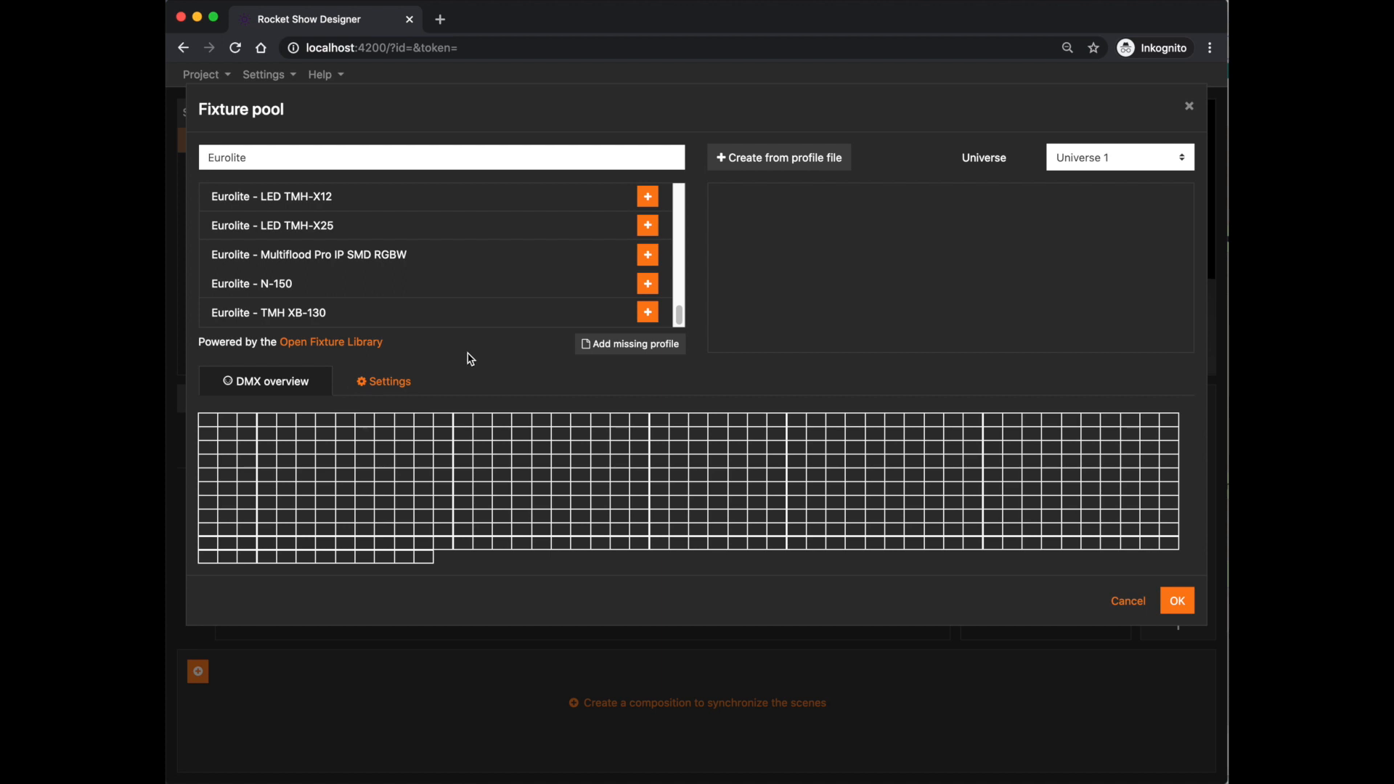
# - Start adding the missing profile in the Open Fixture Library's Fixture Editor and choose Eurolite as manufacturer
pyautogui.click(646, 357)
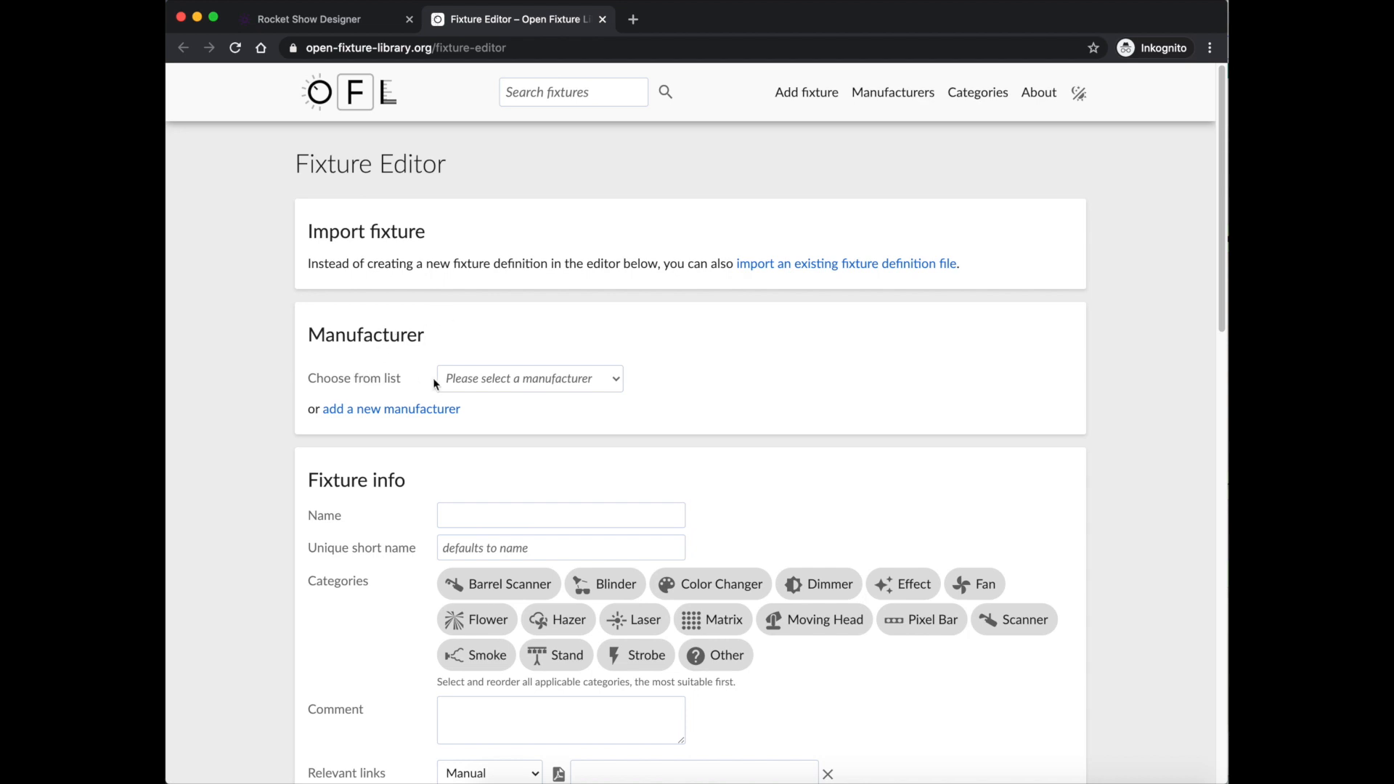
pyautogui.click(524, 381)
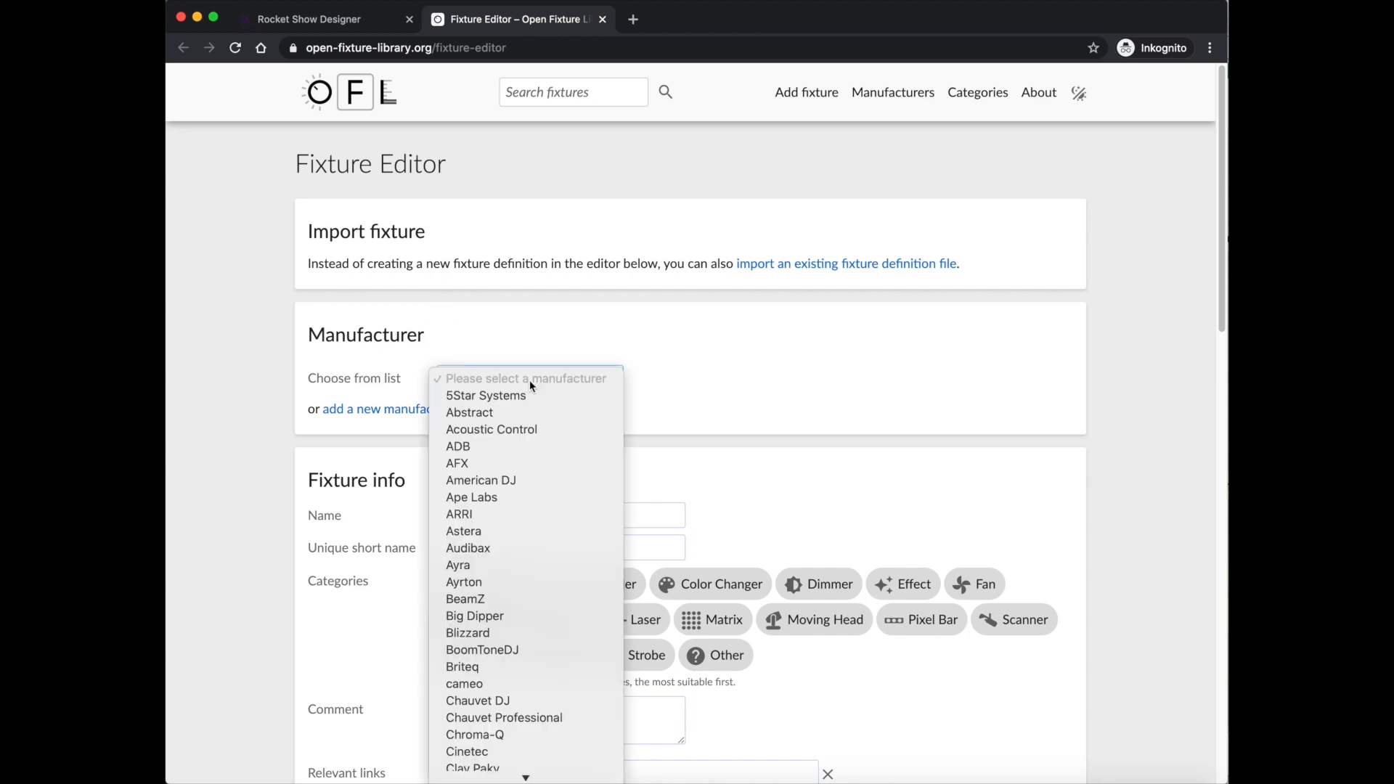
pyautogui.press('e')
pyautogui.press('u')
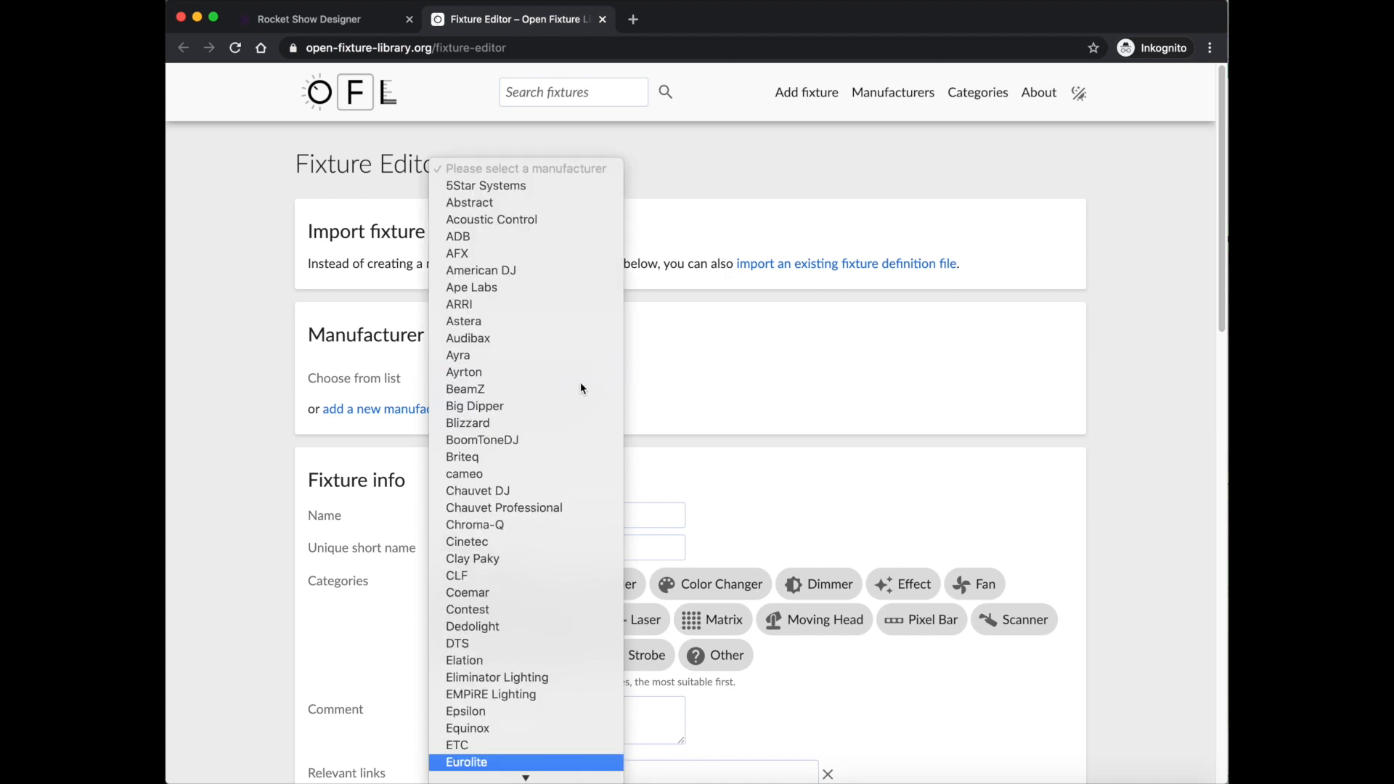
pyautogui.press('Return')
# - Name the fixture "RGB 56 Par" and assign it the Color Changer category
pyautogui.scroll(-1, 698, 430)
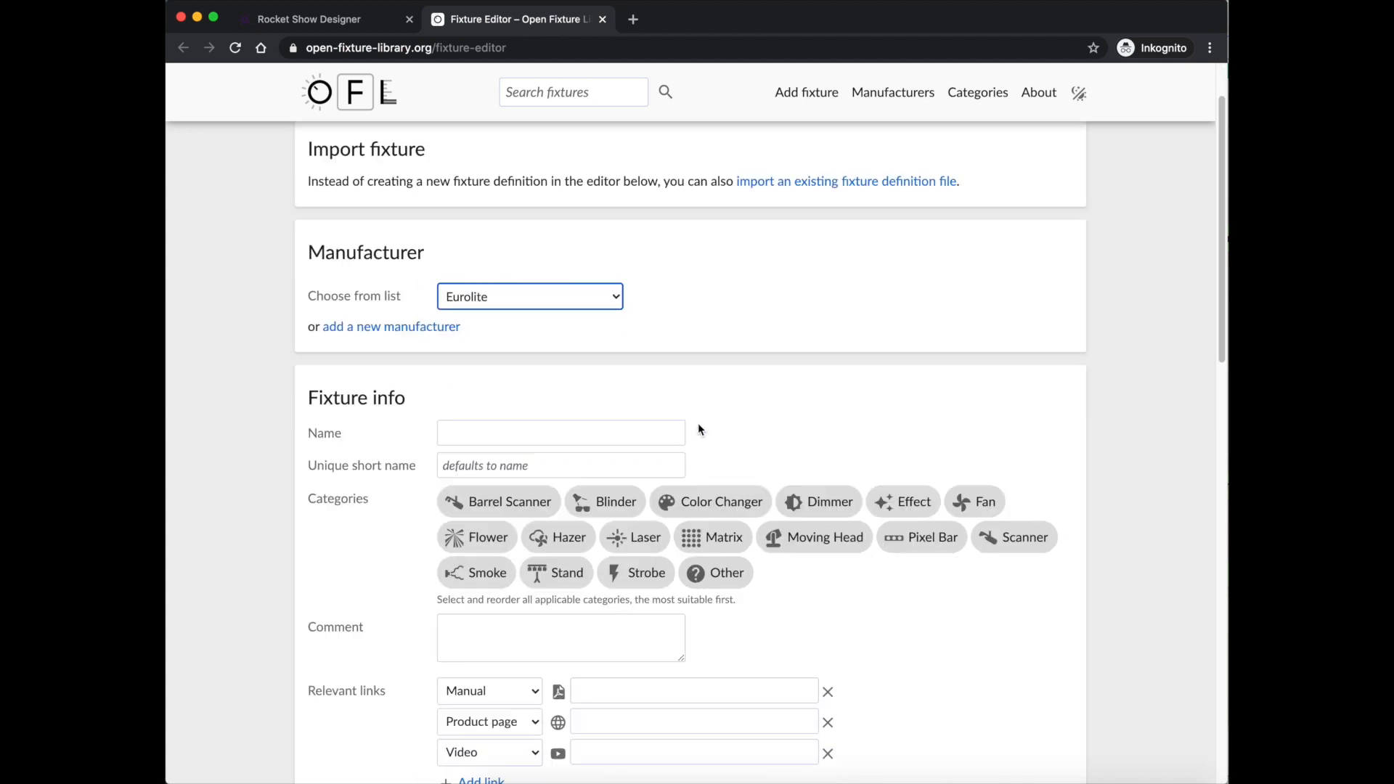
pyautogui.scroll(-1, 698, 430)
pyautogui.press('Tab')
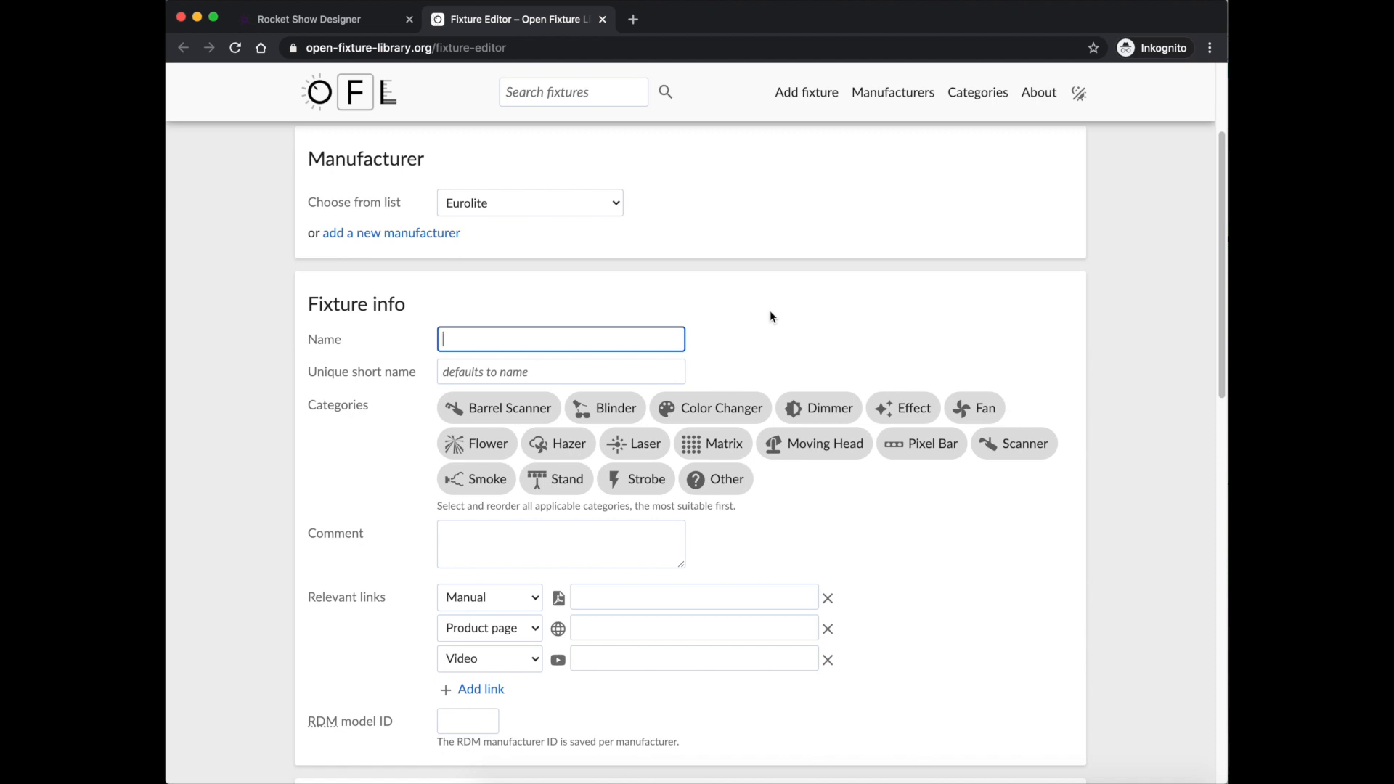
pyautogui.write('RGB 56 Par')
pyautogui.scroll(-1, 759, 373)
pyautogui.click(737, 374)
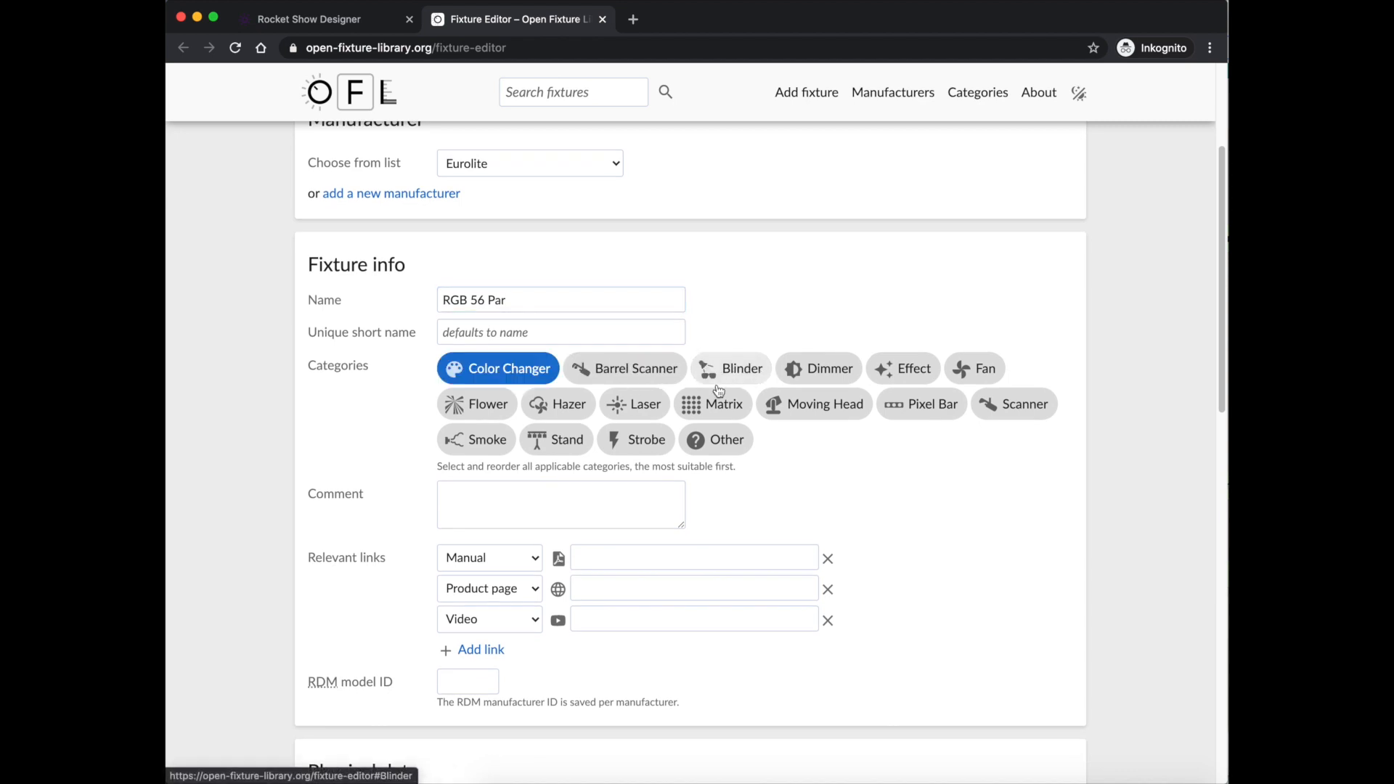
pyautogui.scroll(-3, 655, 477)
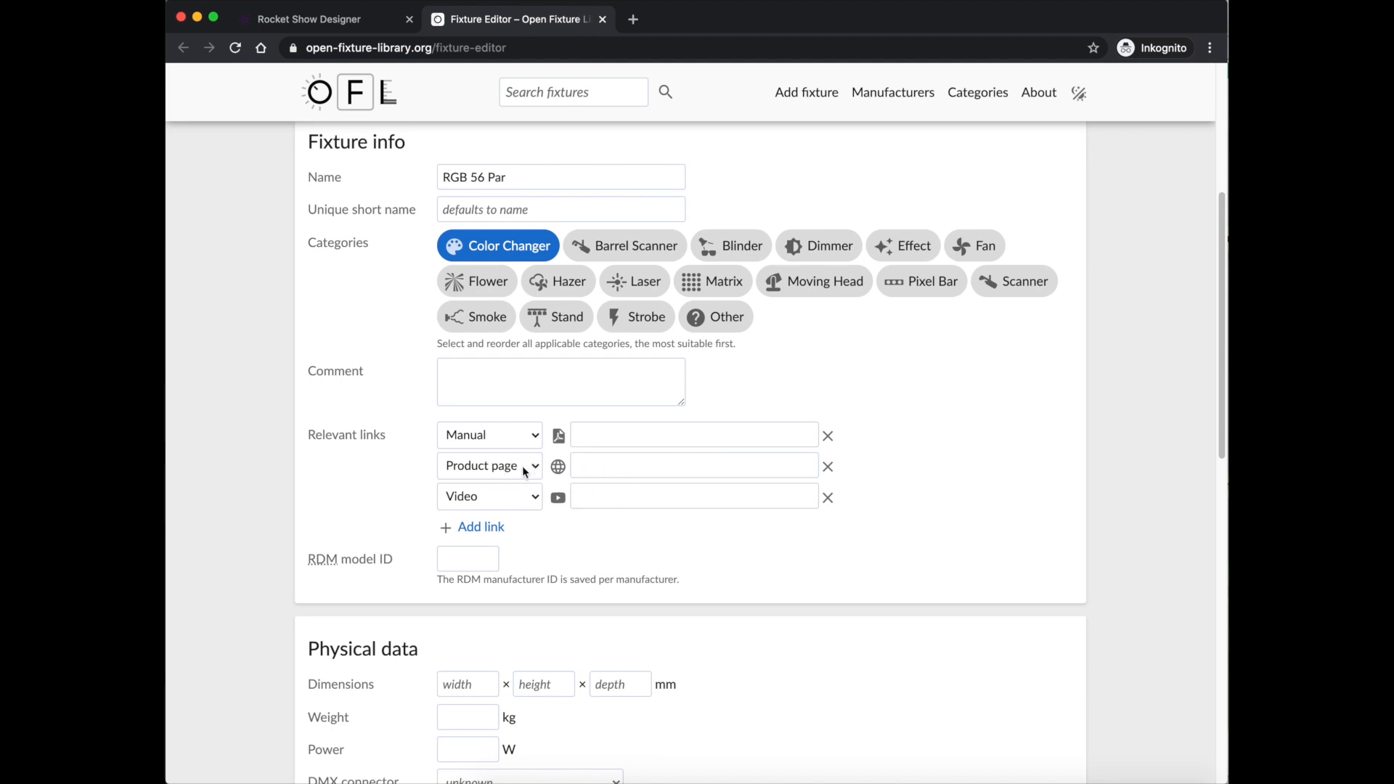
pyautogui.click(830, 468)
pyautogui.click(830, 468)
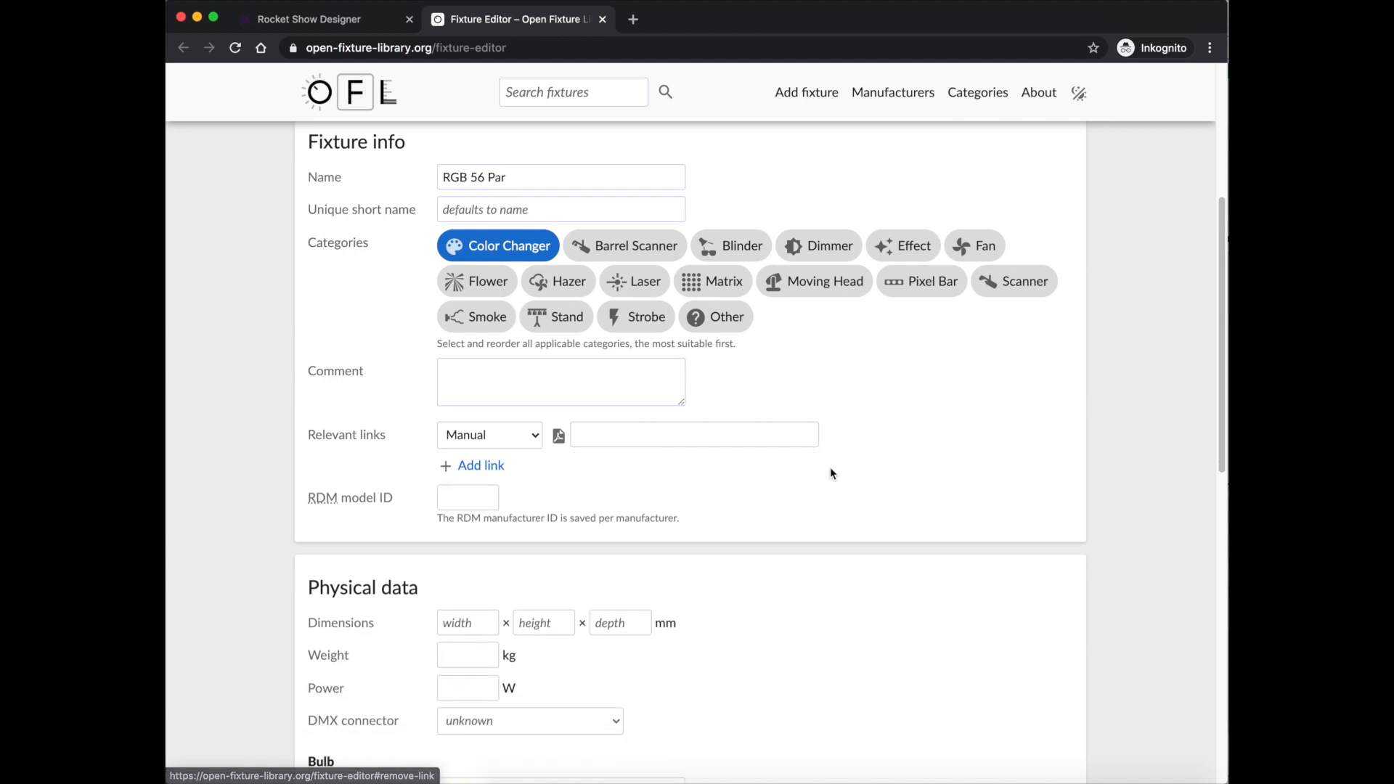
pyautogui.click(721, 437)
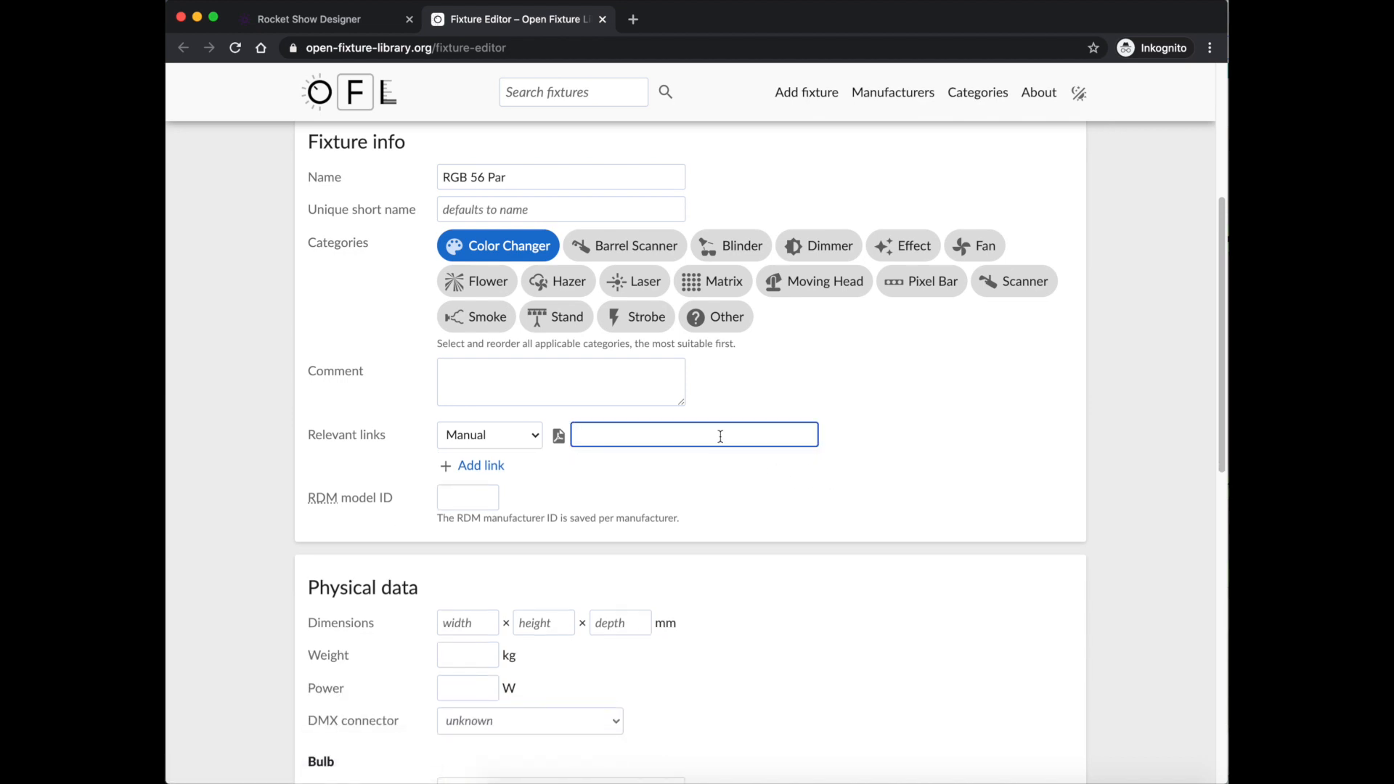
pyautogui.write('http://dummy.com')
# - Name the fixture's Mode #1 "4channels"
pyautogui.scroll(-3, 679, 486)
pyautogui.scroll(-3, 683, 488)
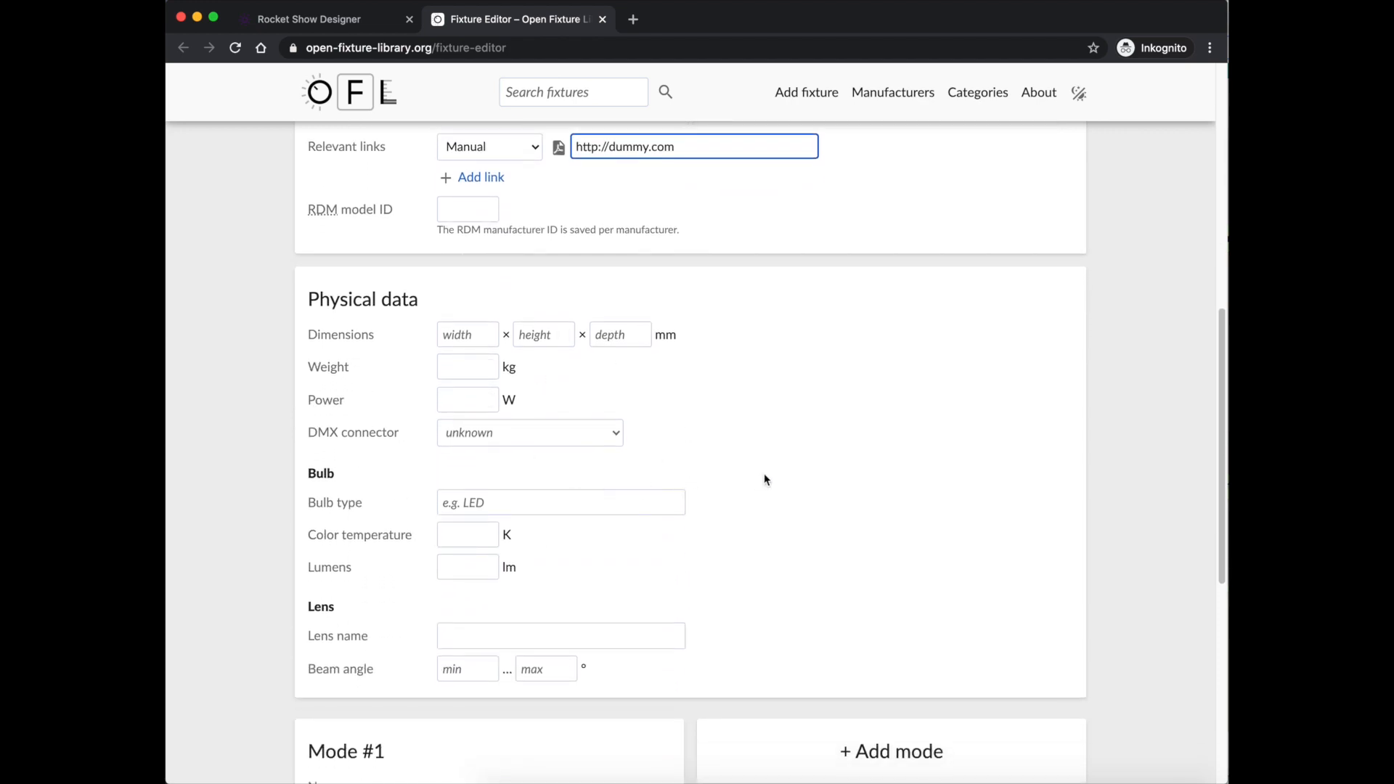
pyautogui.scroll(-6, 771, 472)
pyautogui.scroll(-2, 771, 475)
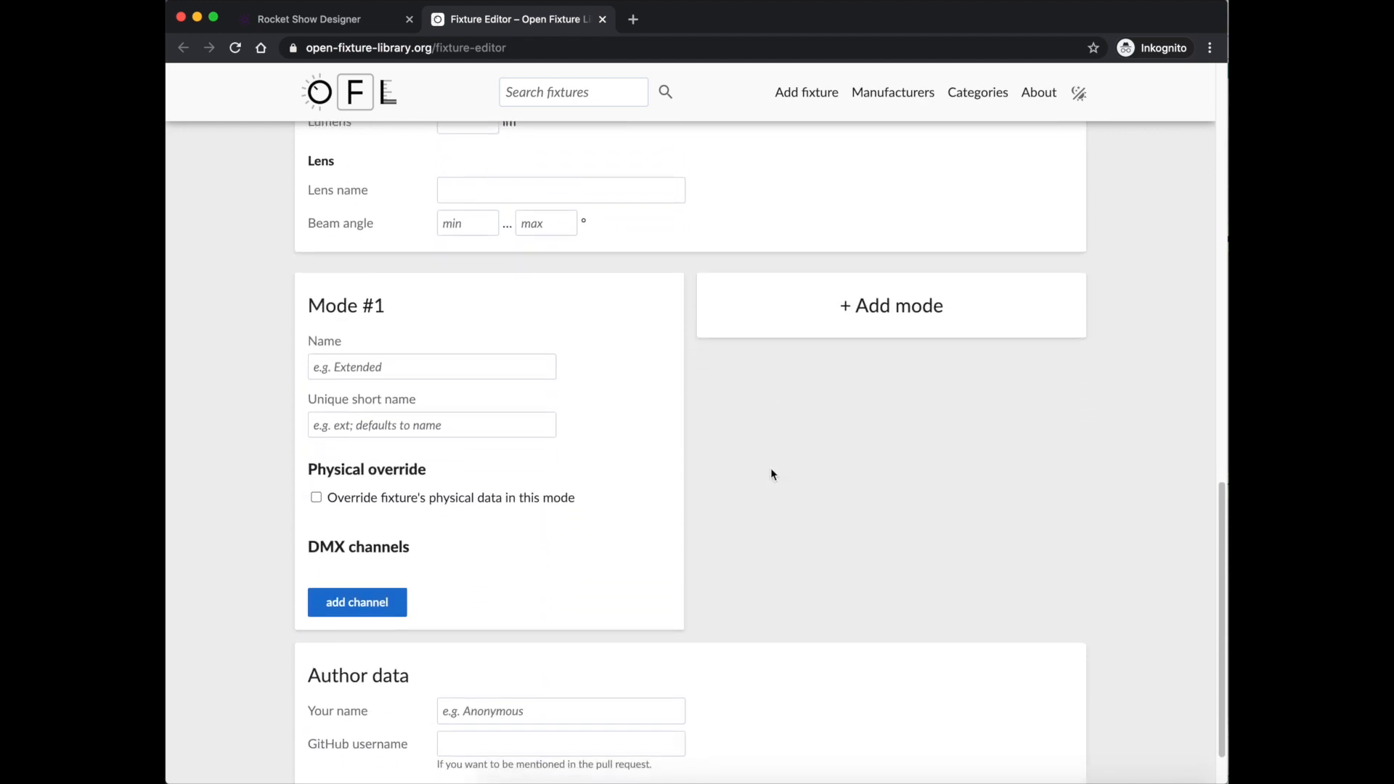
pyautogui.scroll(-1, 716, 472)
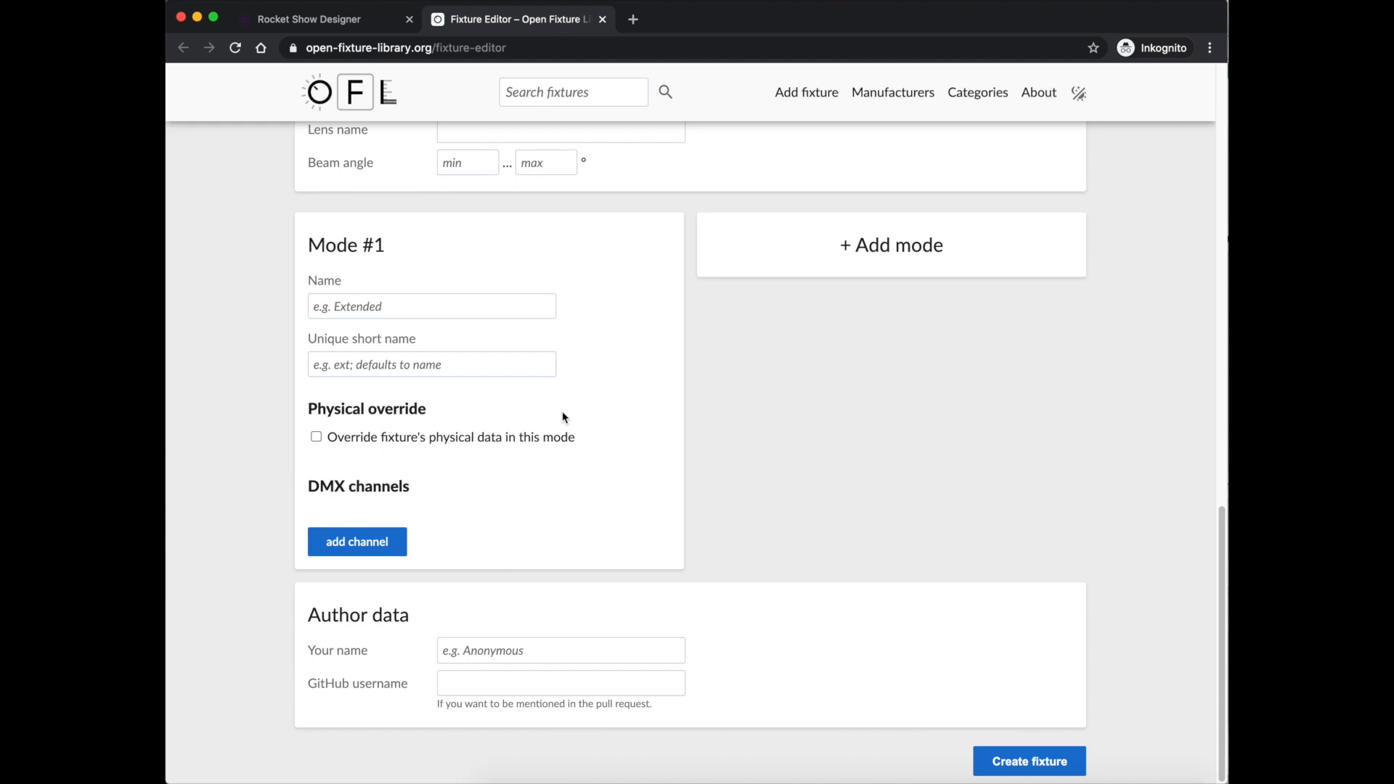
pyautogui.click(434, 306)
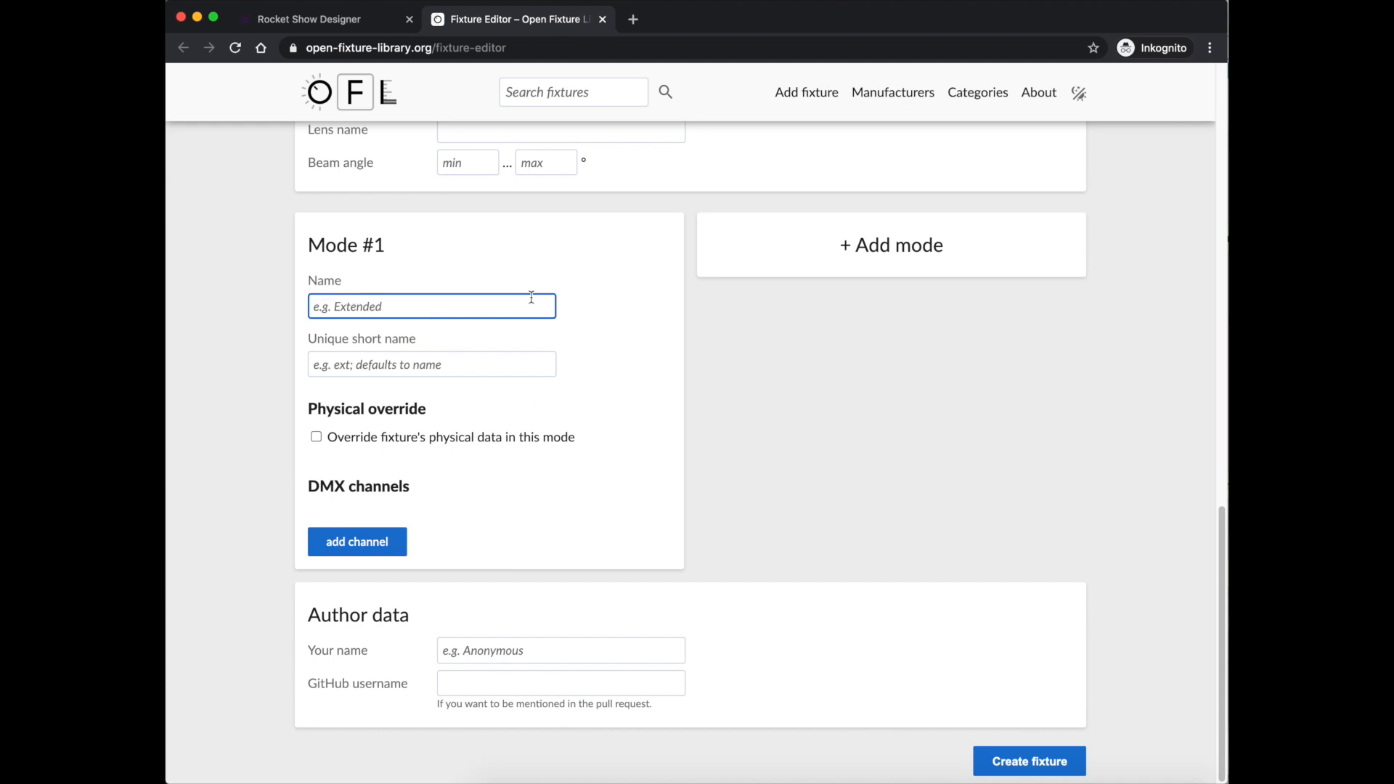
pyautogui.write('4chan')
pyautogui.write('nels')
# - Add a DMX channel named "Unknown" with the capability type NoFunction to the 4channels mode
pyautogui.click(351, 549)
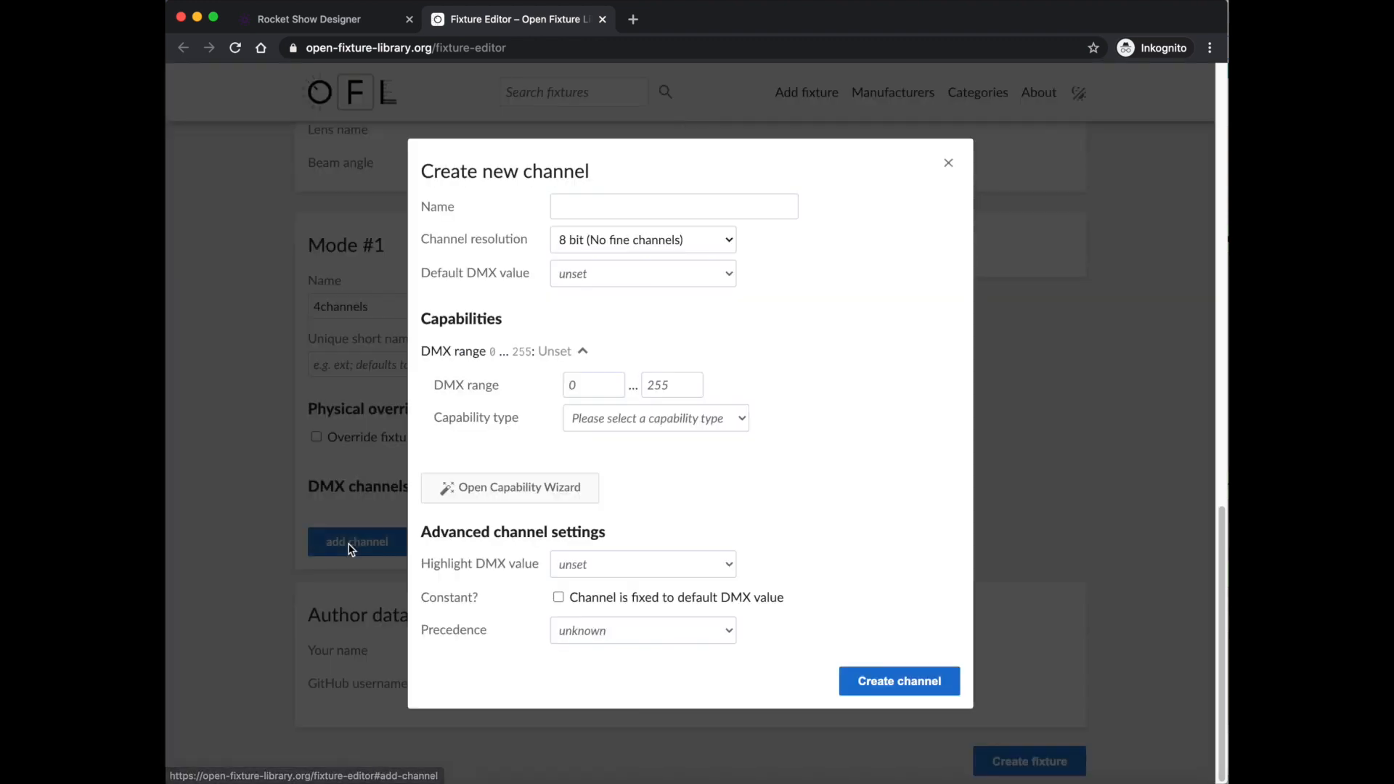
pyautogui.click(621, 206)
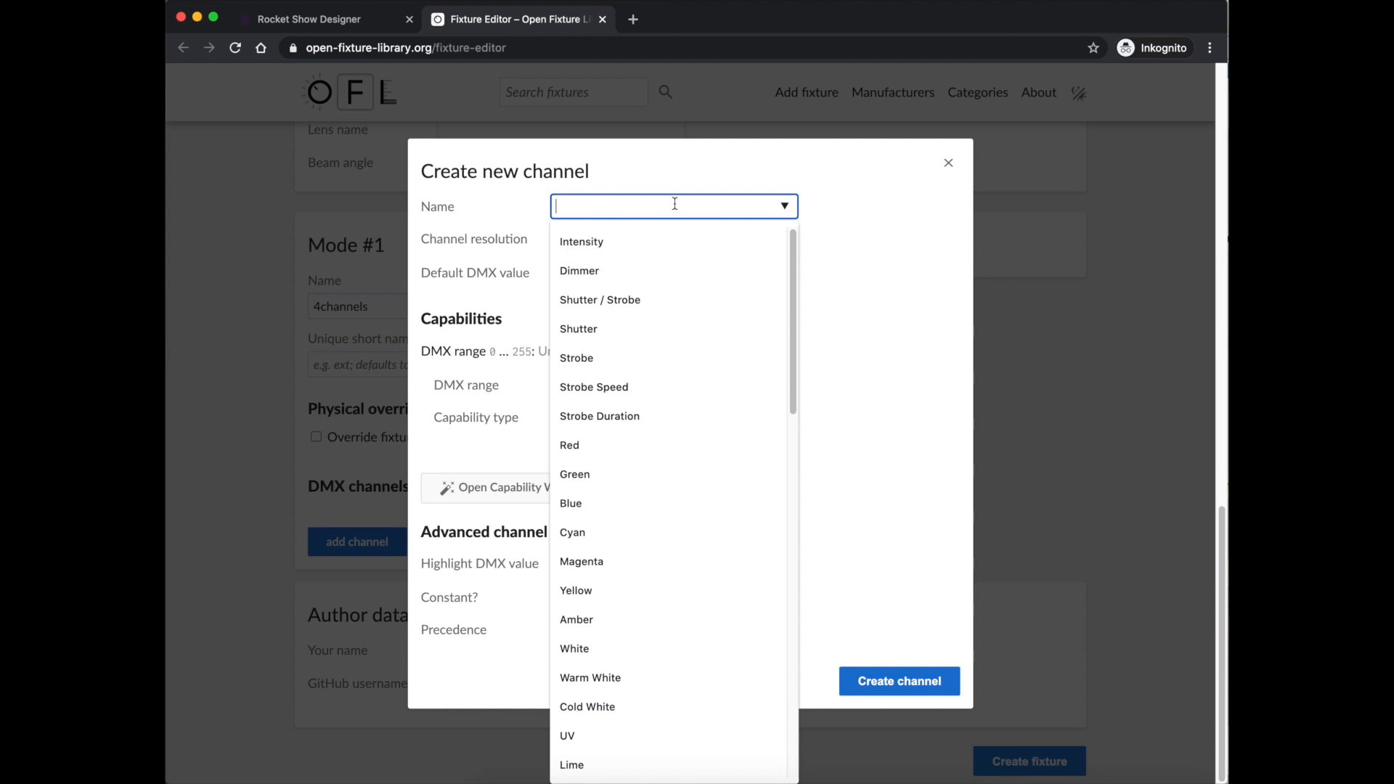
pyautogui.write('Unknown')
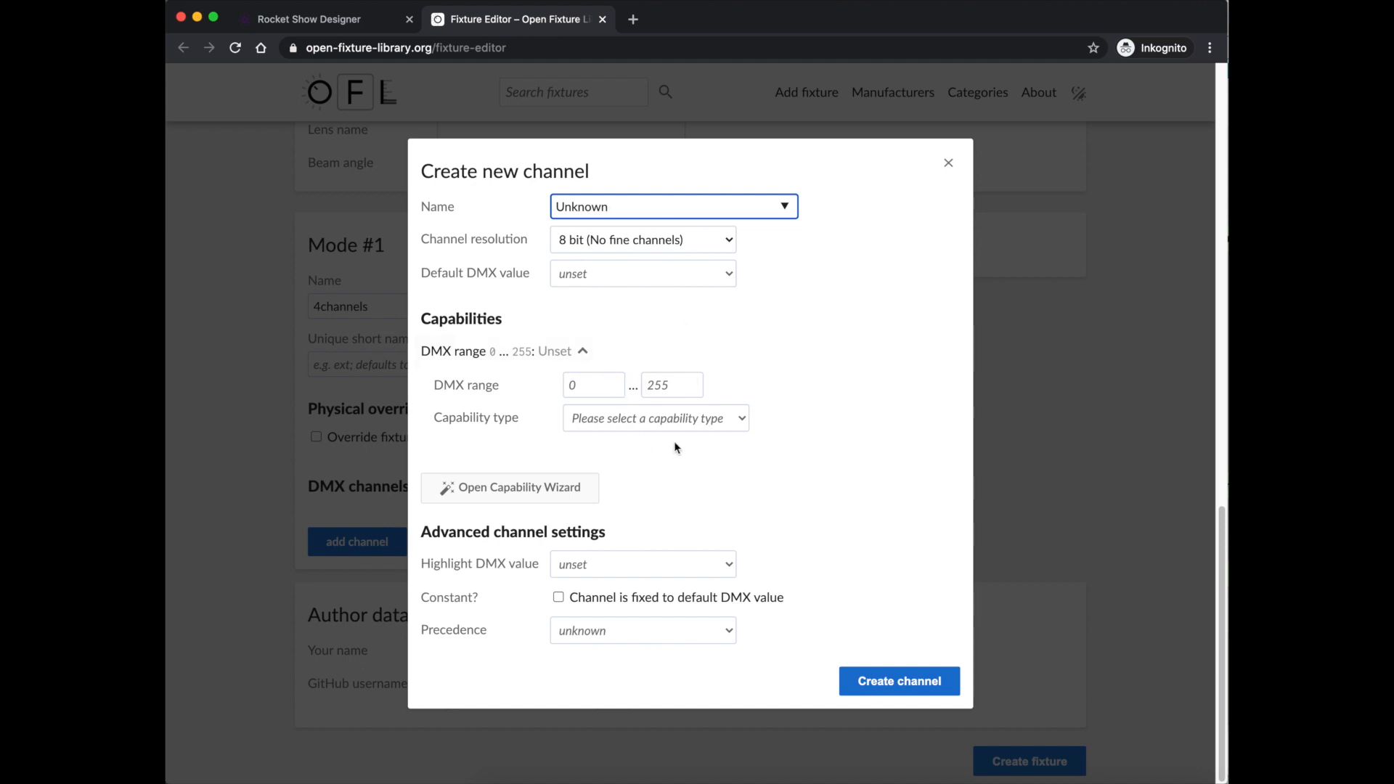
pyautogui.click(703, 423)
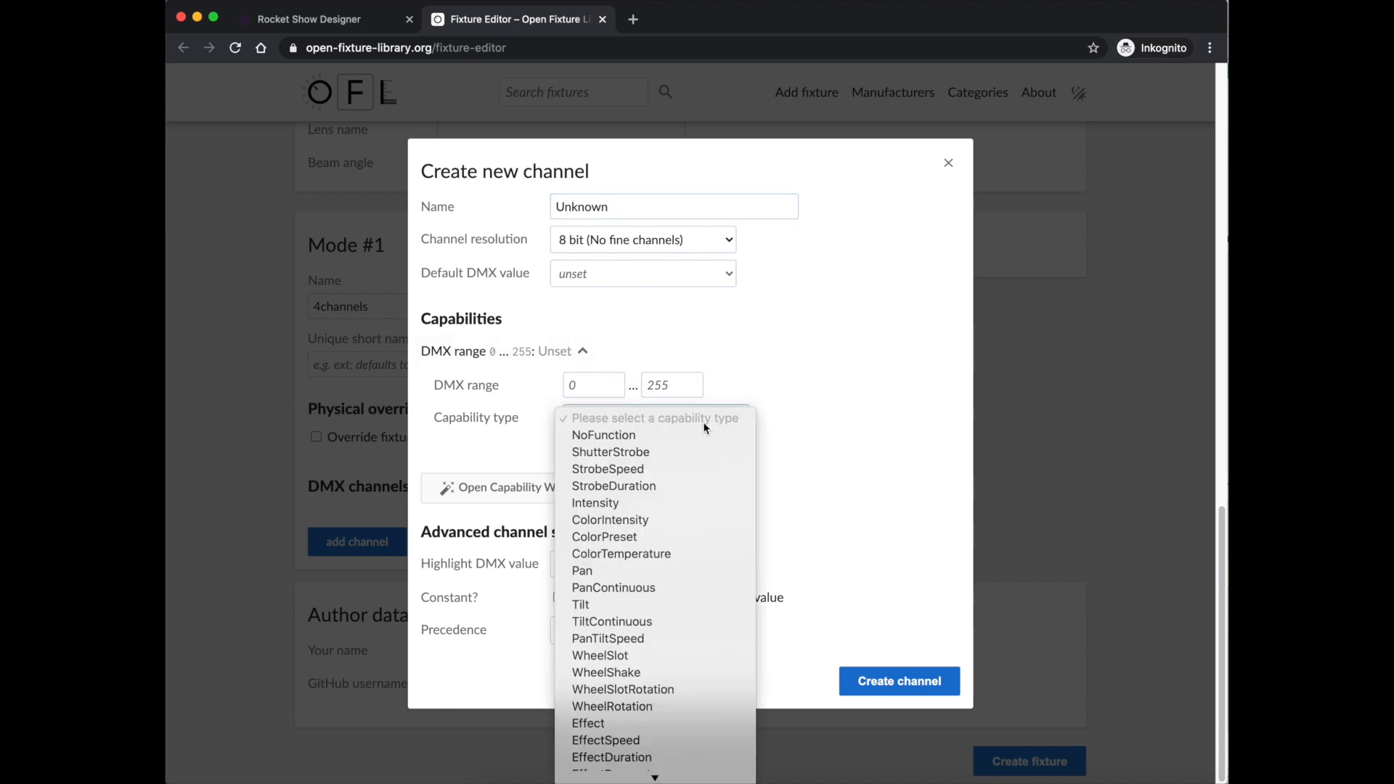
pyautogui.click(645, 438)
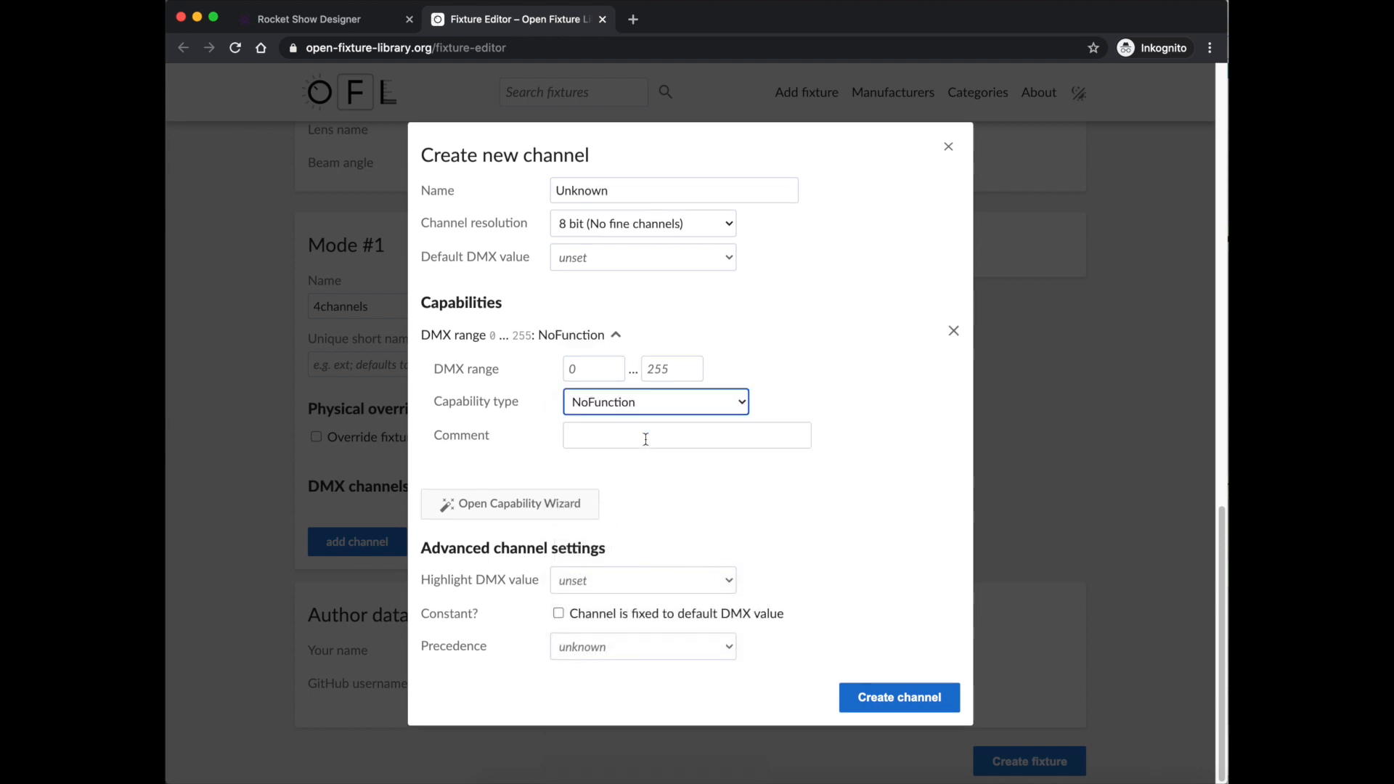
pyautogui.click(915, 695)
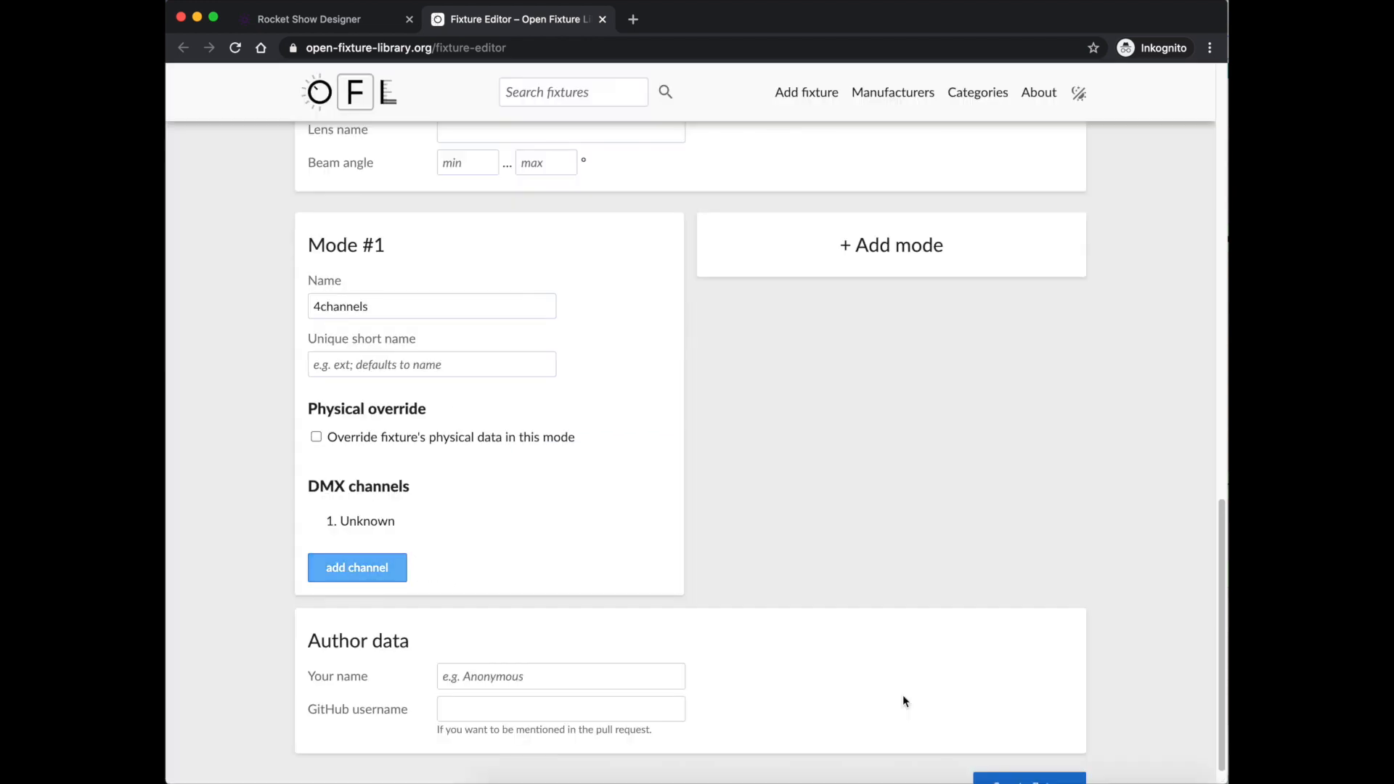
# - Add a second DMX channel named "Red", keeping its ColorIntensity capability and 8 bit resolution
pyautogui.click(370, 570)
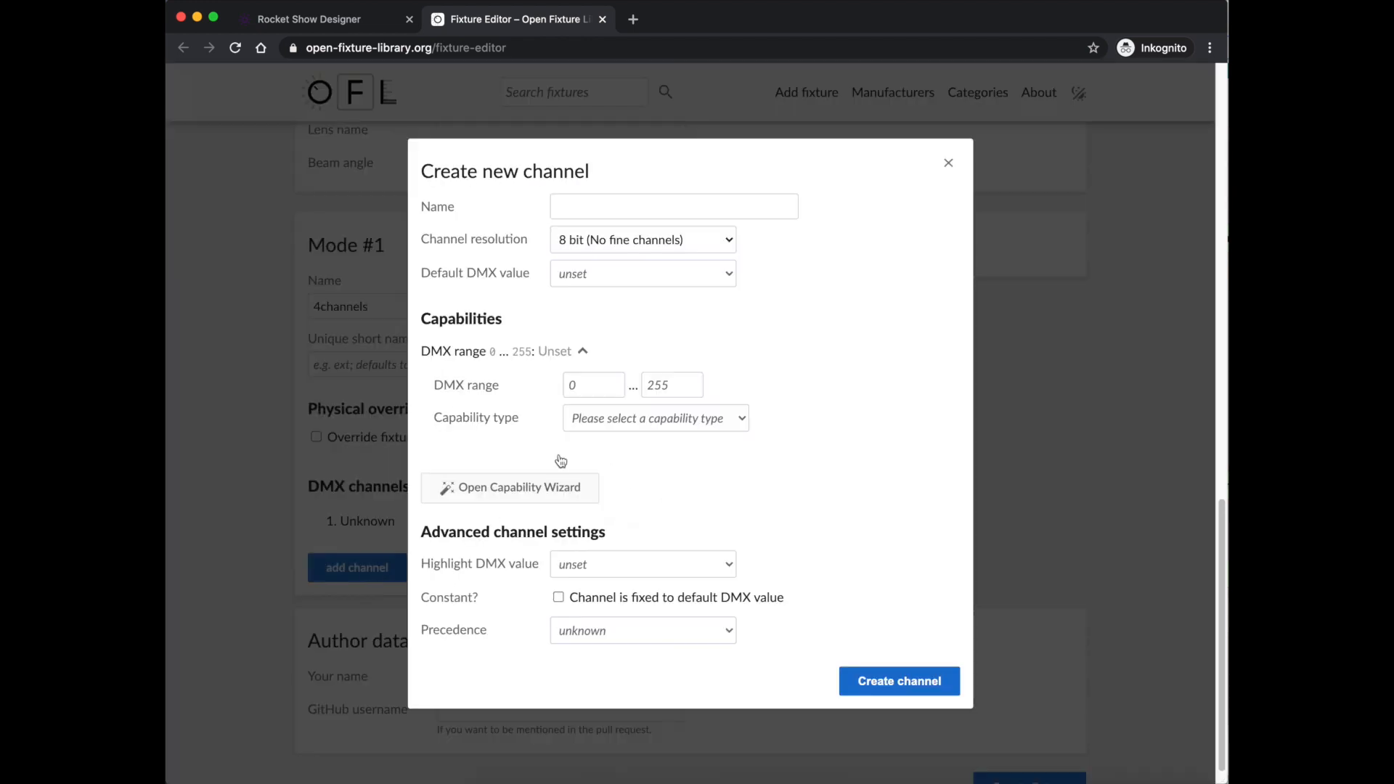
pyautogui.click(647, 210)
pyautogui.write('Red')
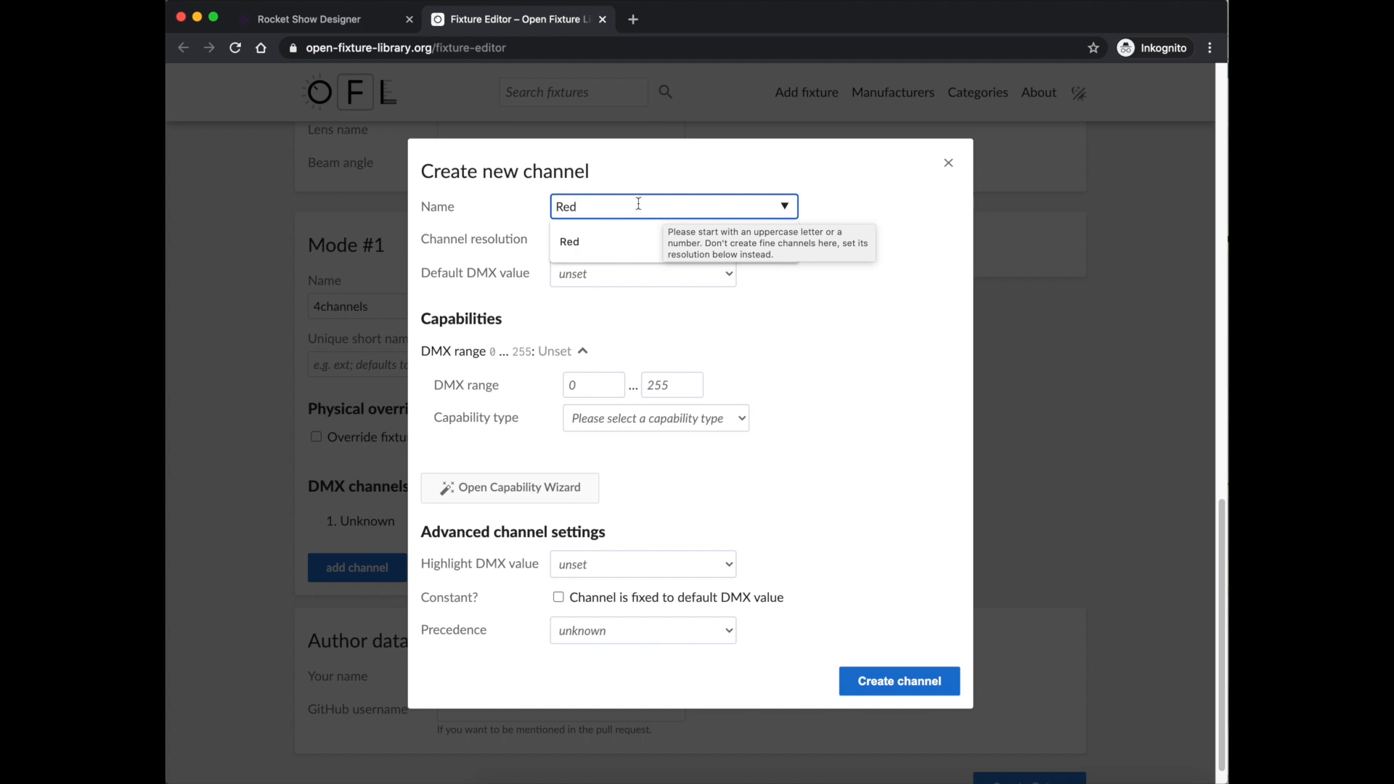
pyautogui.press('Escape')
pyautogui.press('Tab')
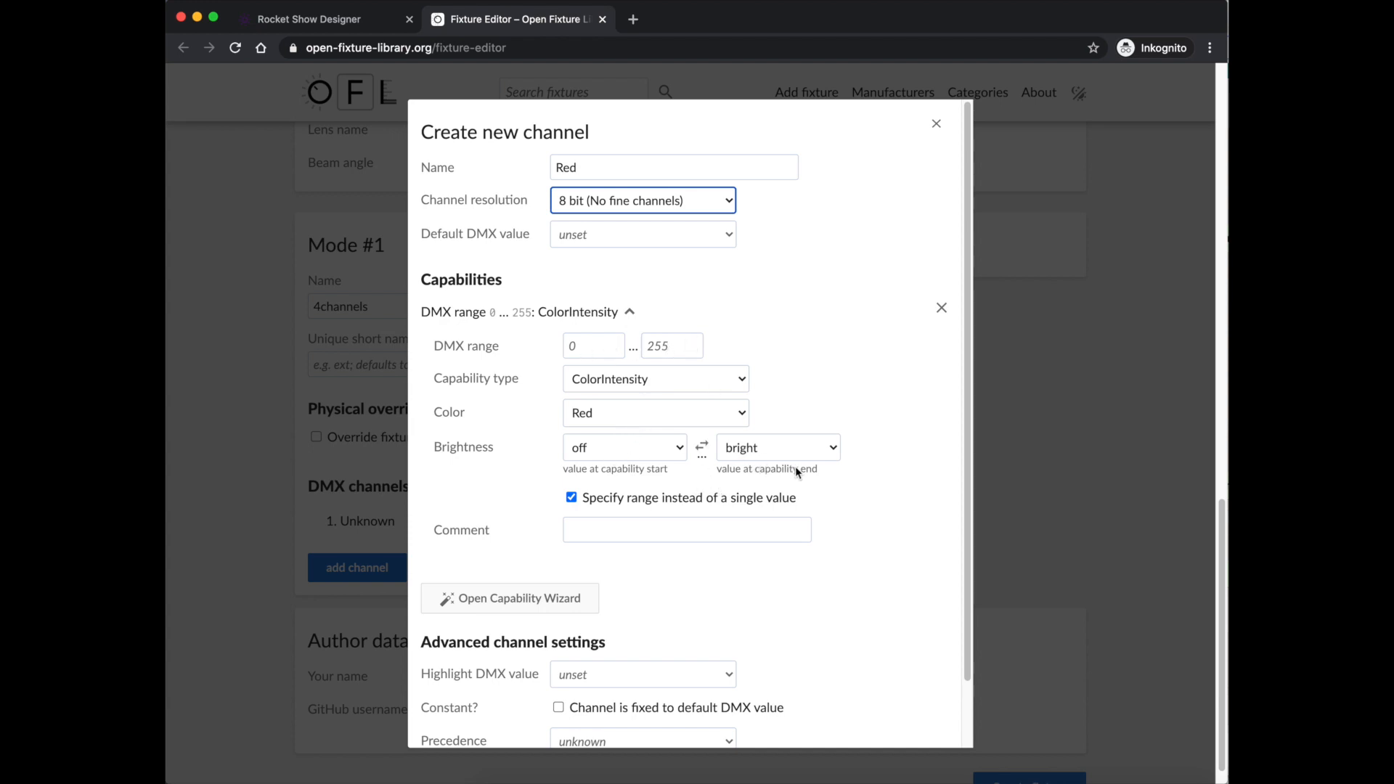
pyautogui.scroll(-2, 795, 466)
pyautogui.click(859, 719)
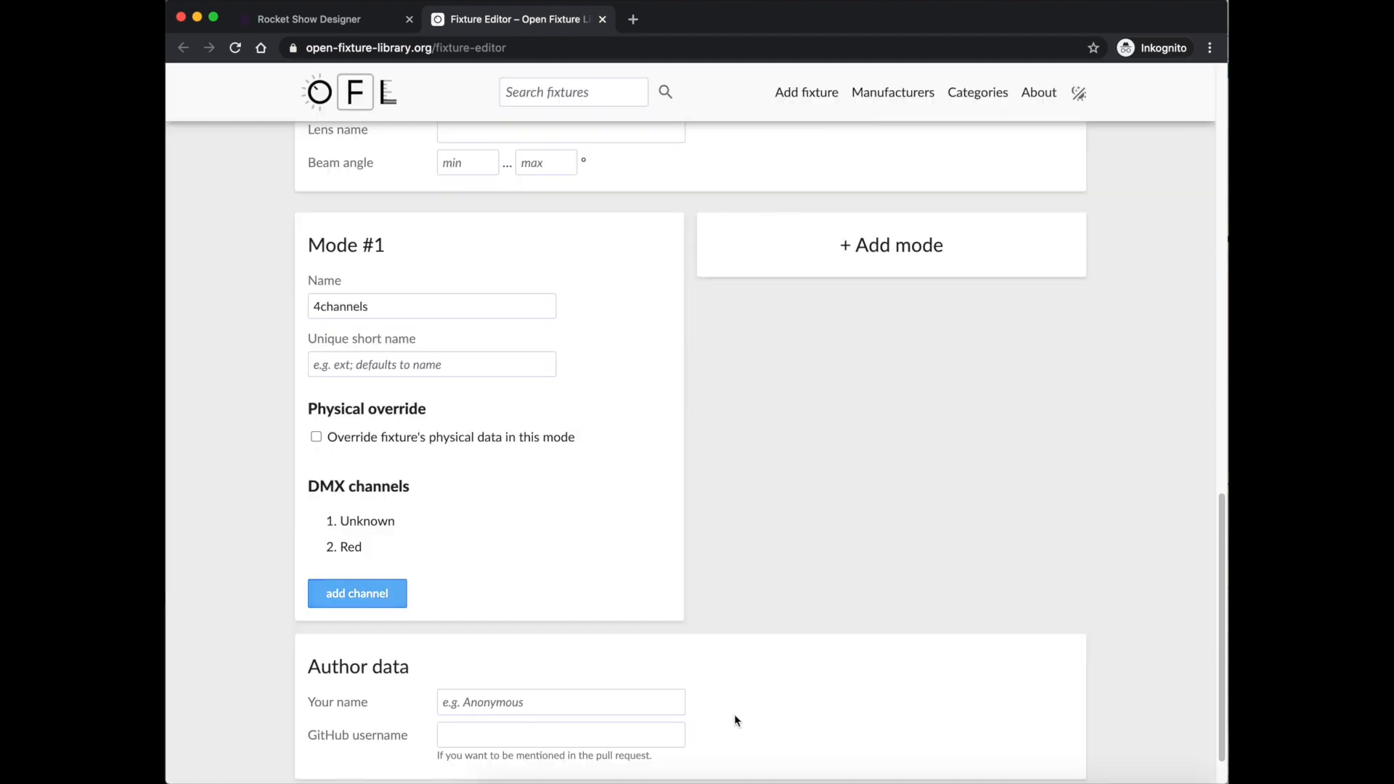
# - Add a third DMX channel named "Green", keeping its ColorIntensity capability and 8 bit resolution
pyautogui.click(385, 596)
pyautogui.click(603, 204)
pyautogui.write('Green')
pyautogui.press('Tab')
pyautogui.scroll(-2, 809, 513)
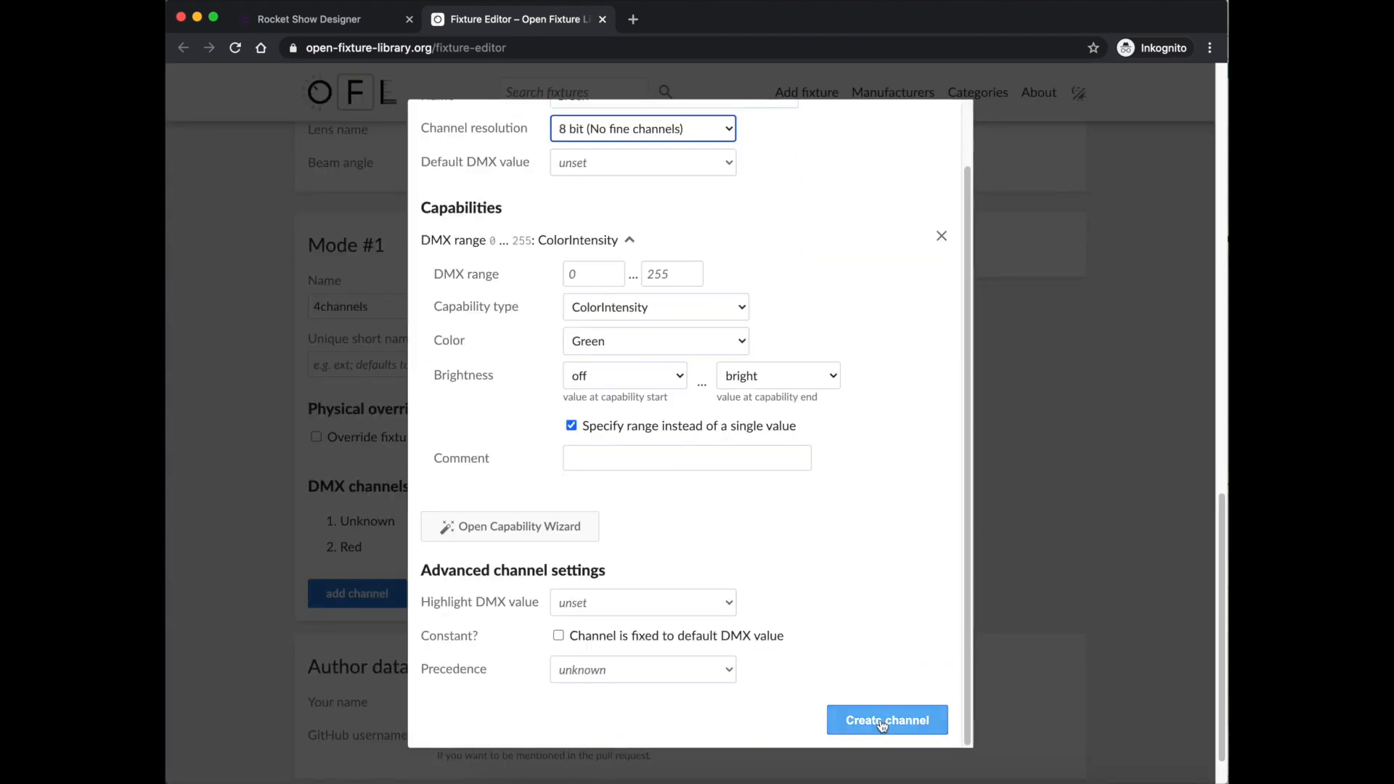
pyautogui.click(894, 720)
# - Add a fourth DMX channel named "Blue", keeping its ColorIntensity capability and 8 bit resolution
pyautogui.click(355, 619)
pyautogui.click(643, 206)
pyautogui.write('Blue')
pyautogui.press('Tab')
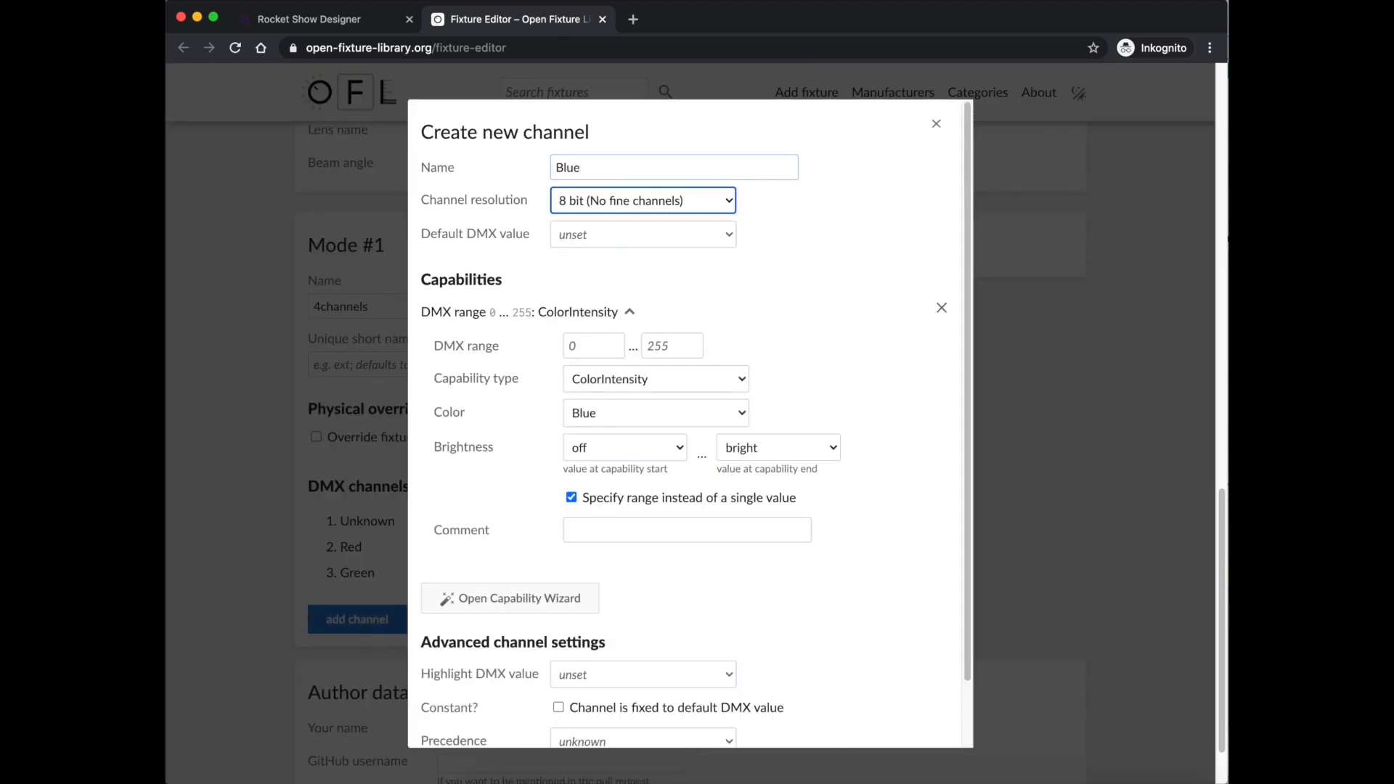
pyautogui.scroll(-2, 797, 437)
pyautogui.click(886, 719)
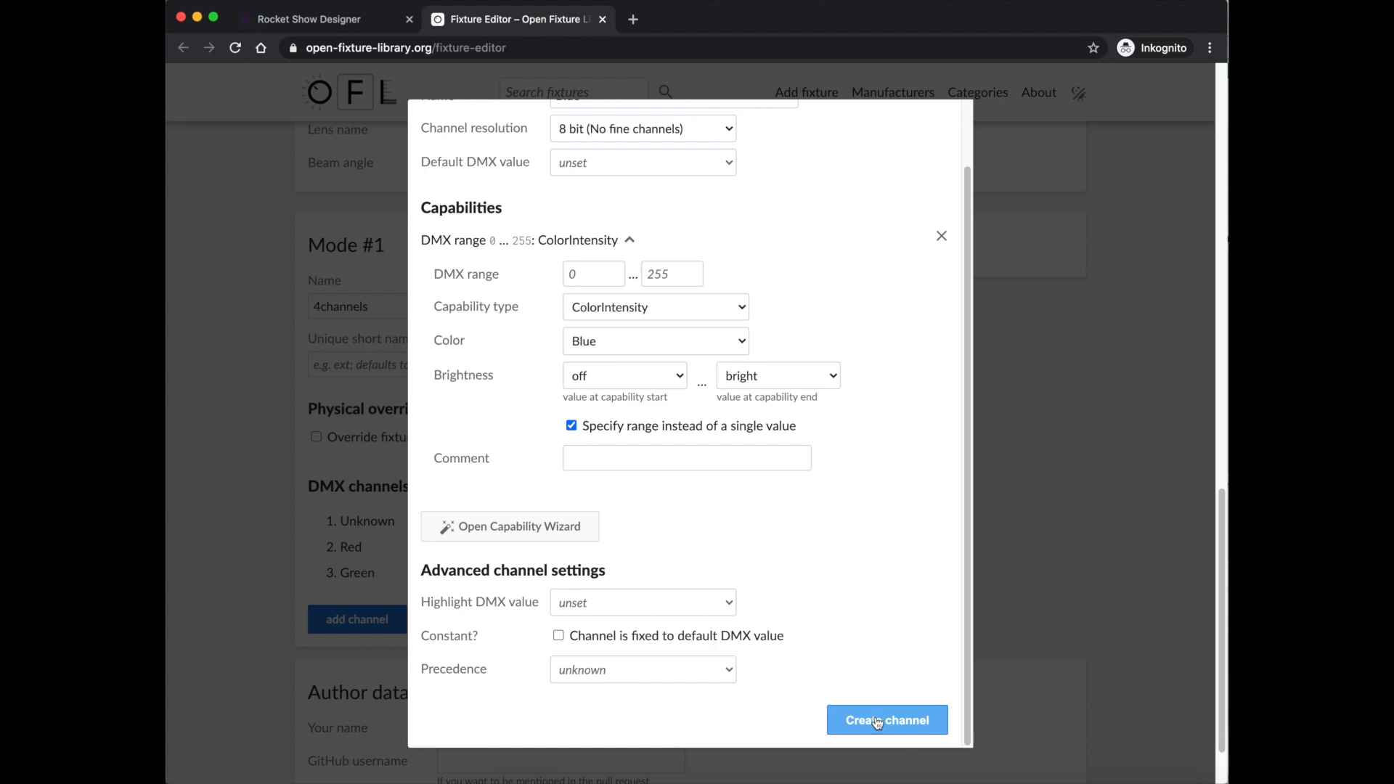
# - Enter the author's name in the author data, create the fixture and open its preview
pyautogui.scroll(-2, 729, 619)
pyautogui.click(544, 646)
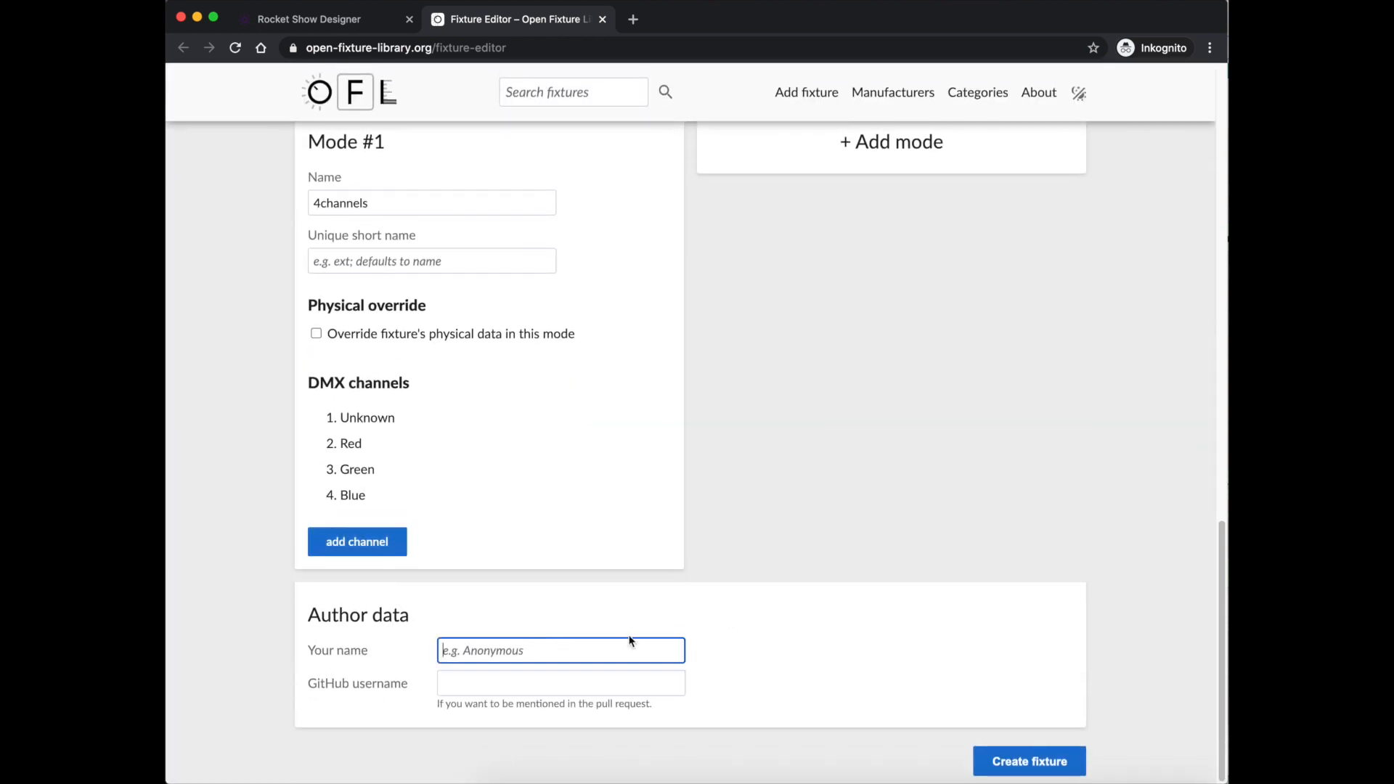
pyautogui.write('John Doe')
pyautogui.moveTo(600, 508)
pyautogui.click(1006, 771)
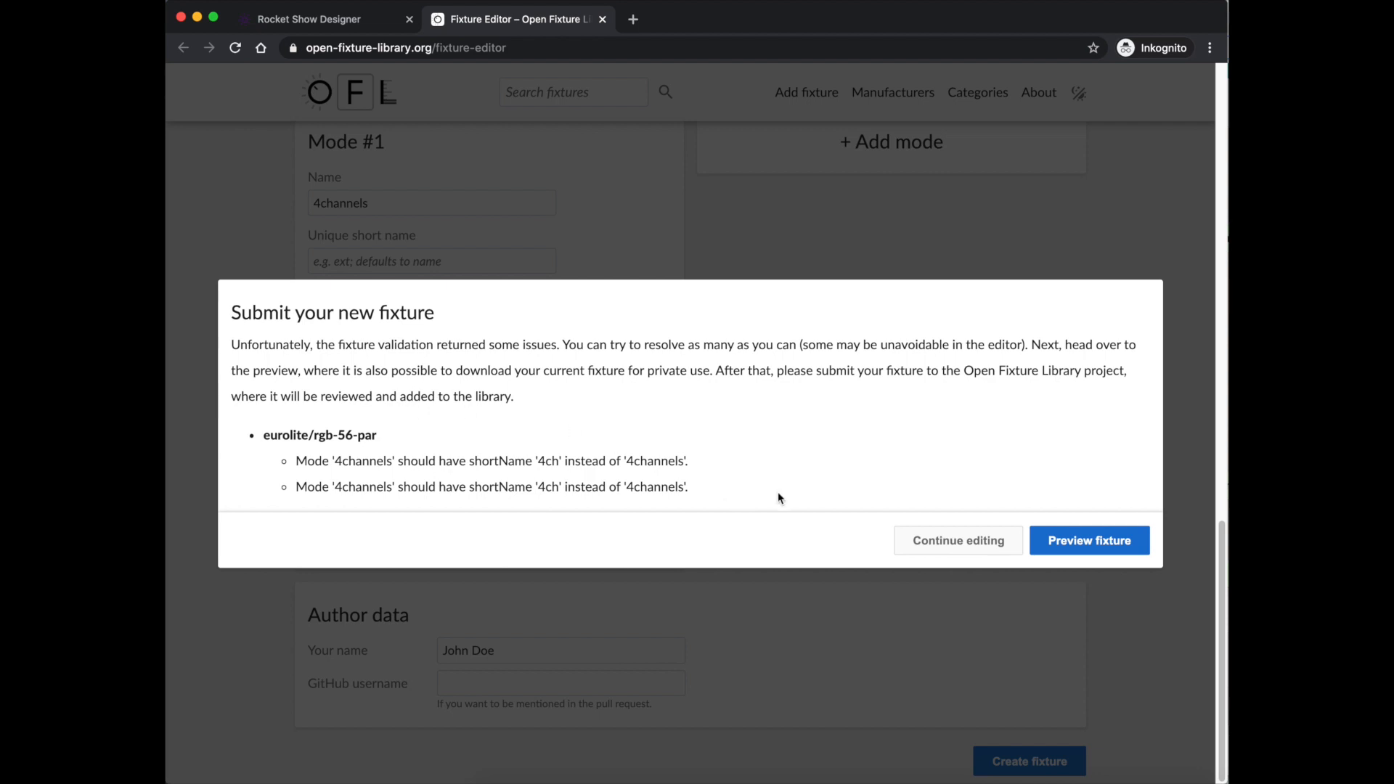
pyautogui.click(1085, 550)
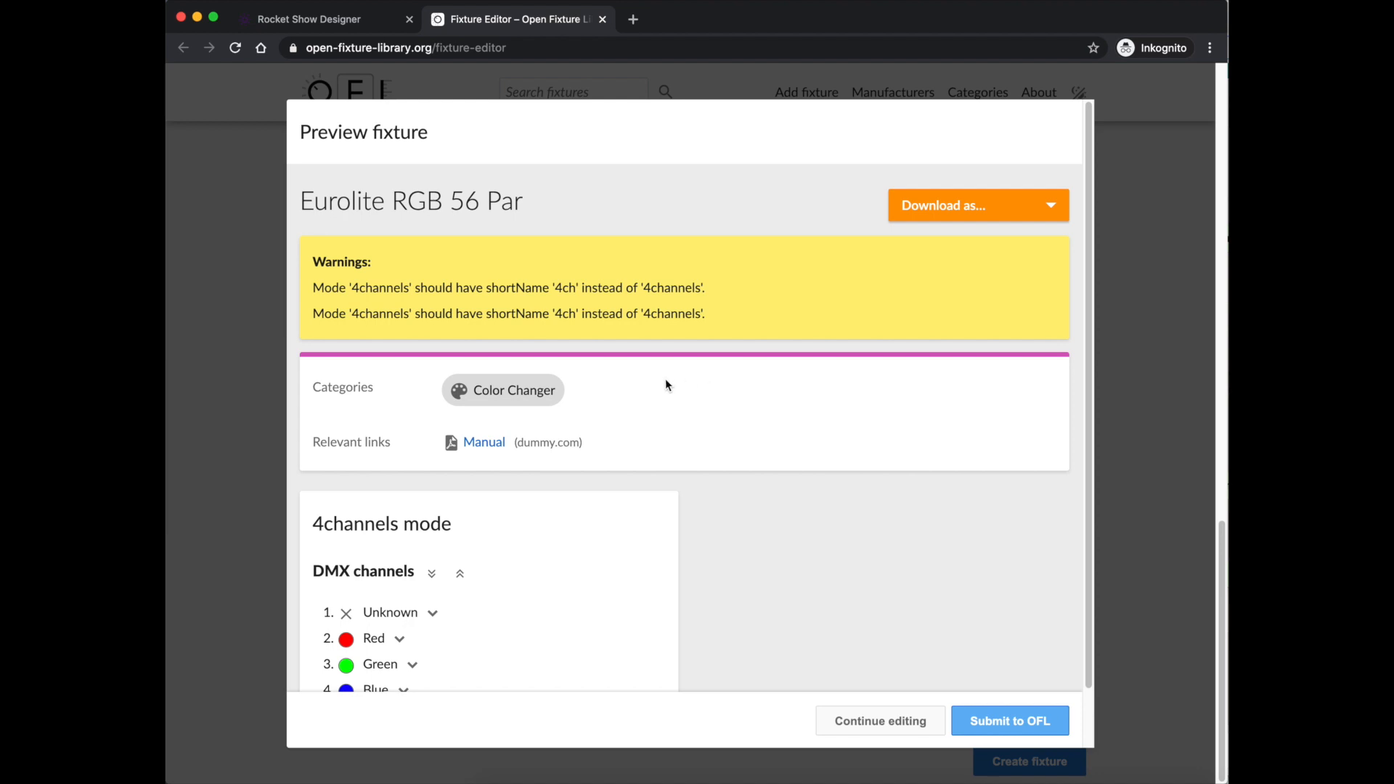
# - Return to editing the fixture and shorten the name of Mode #1 to "4ch"
pyautogui.doubleClick(565, 288)
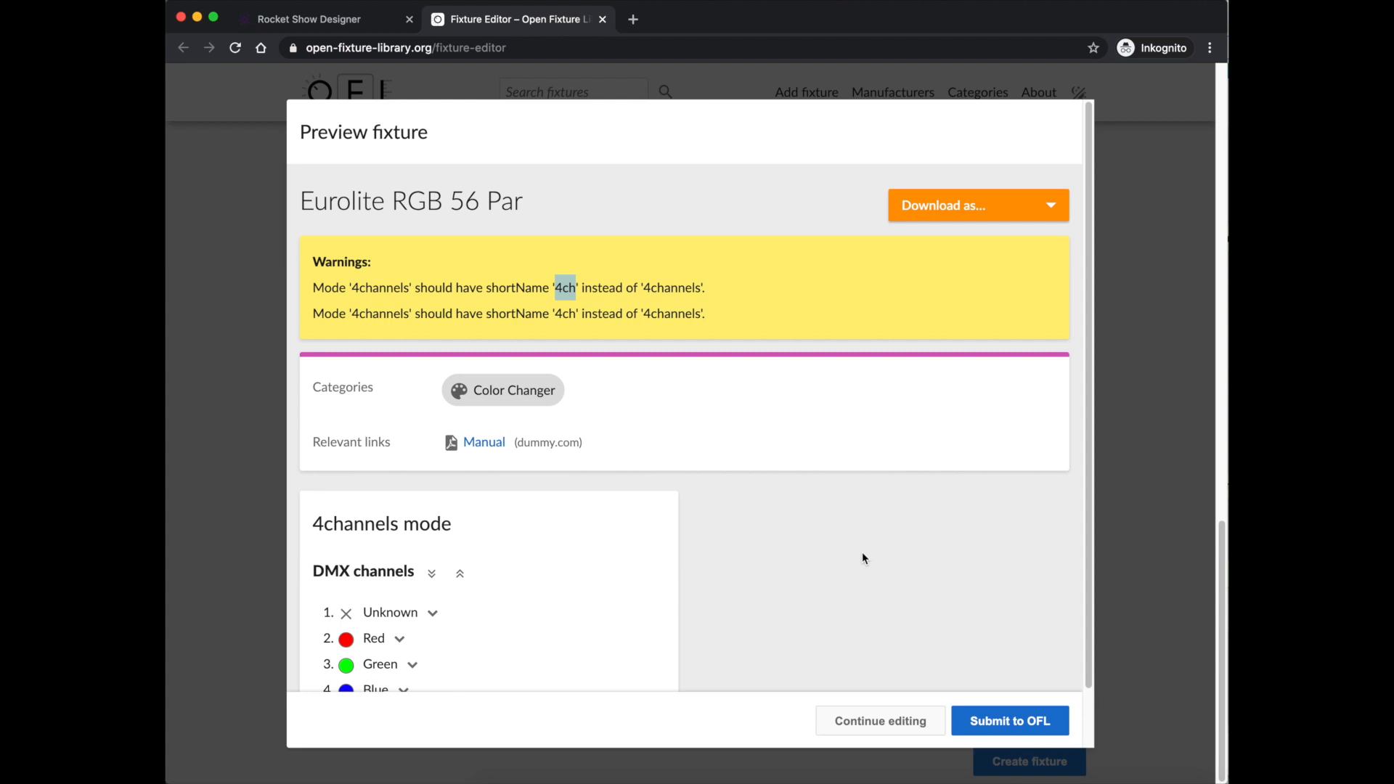
pyautogui.click(848, 721)
pyautogui.doubleClick(374, 205)
pyautogui.click(374, 204)
pyautogui.doubleClick(338, 204)
pyautogui.click(333, 204)
pyautogui.moveTo(334, 204); pyautogui.dragTo(441, 203)
pyautogui.press('BackSpace')
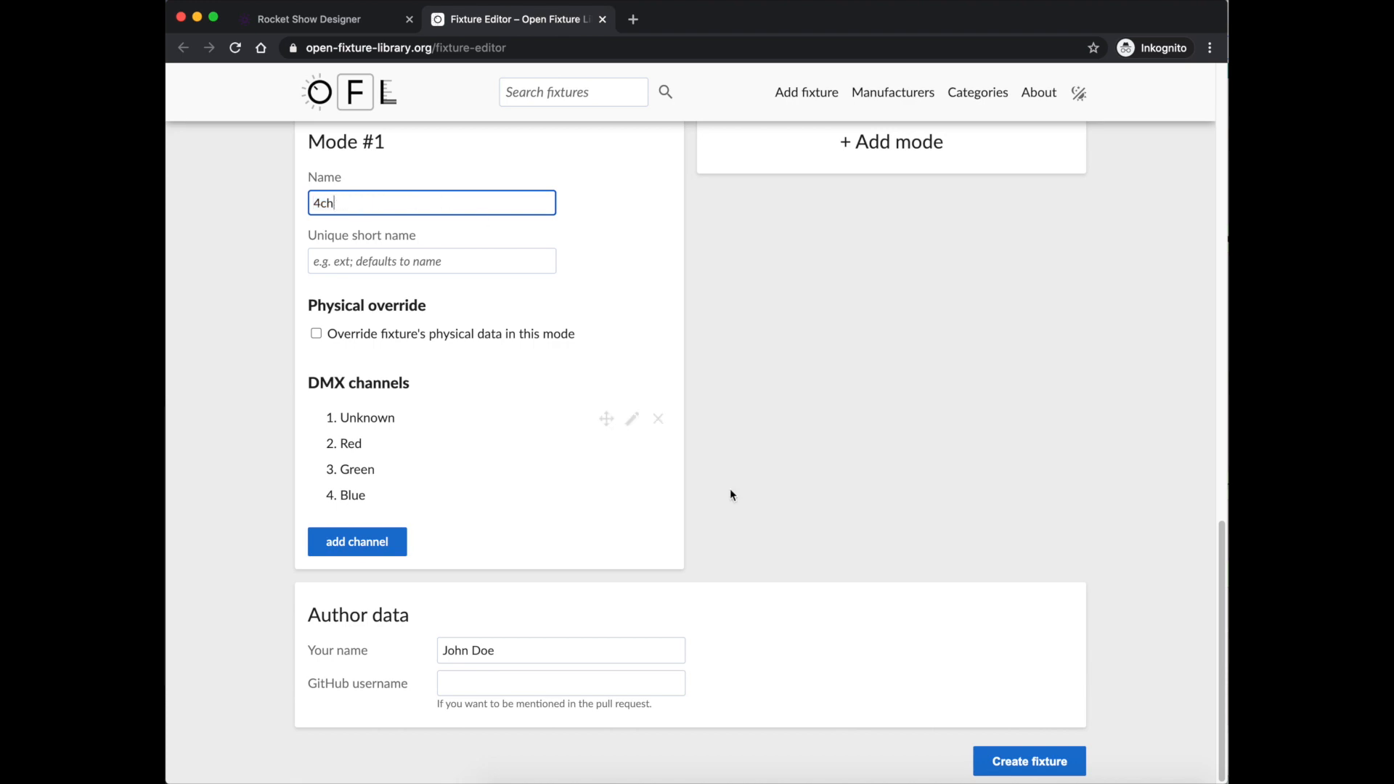
# - Create the fixture again and download it from its preview in the Open Fixture Library JSON format
pyautogui.click(997, 760)
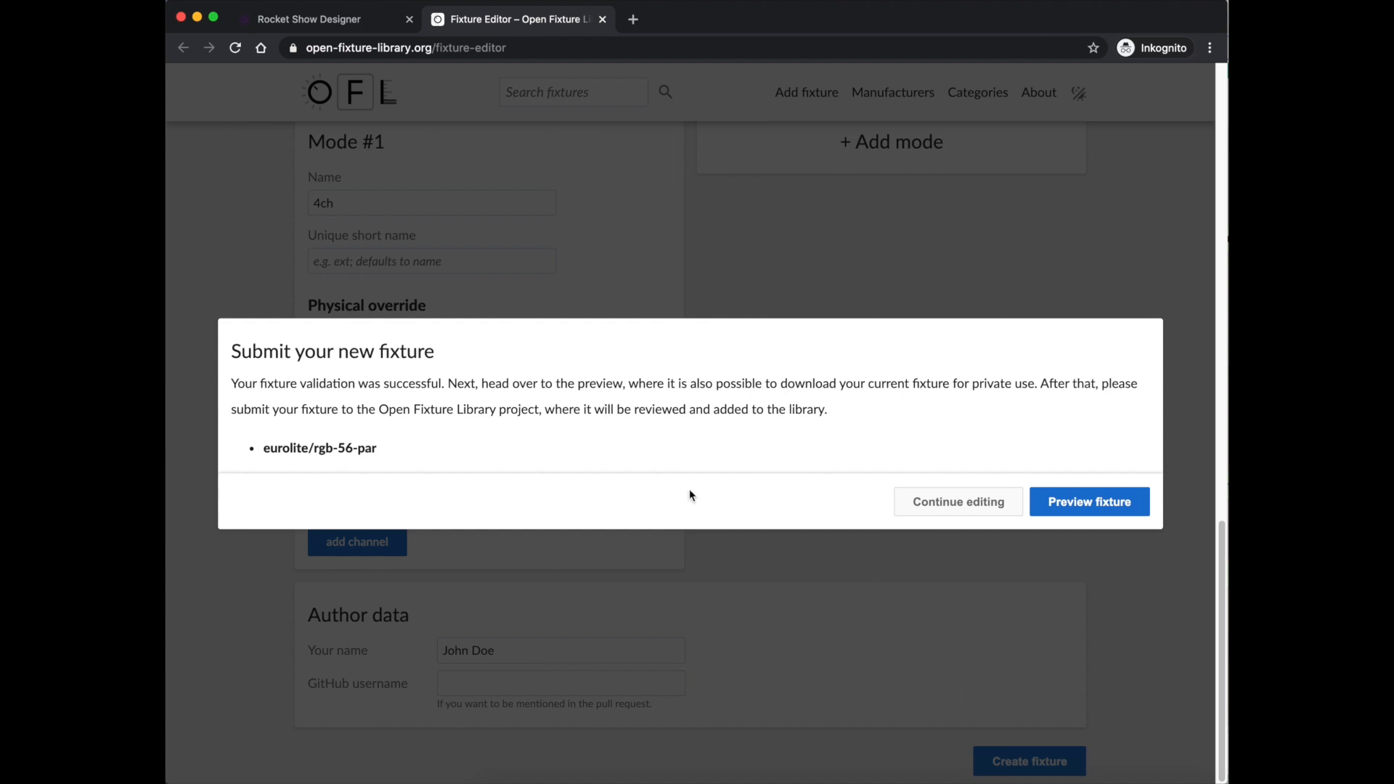
pyautogui.click(1037, 503)
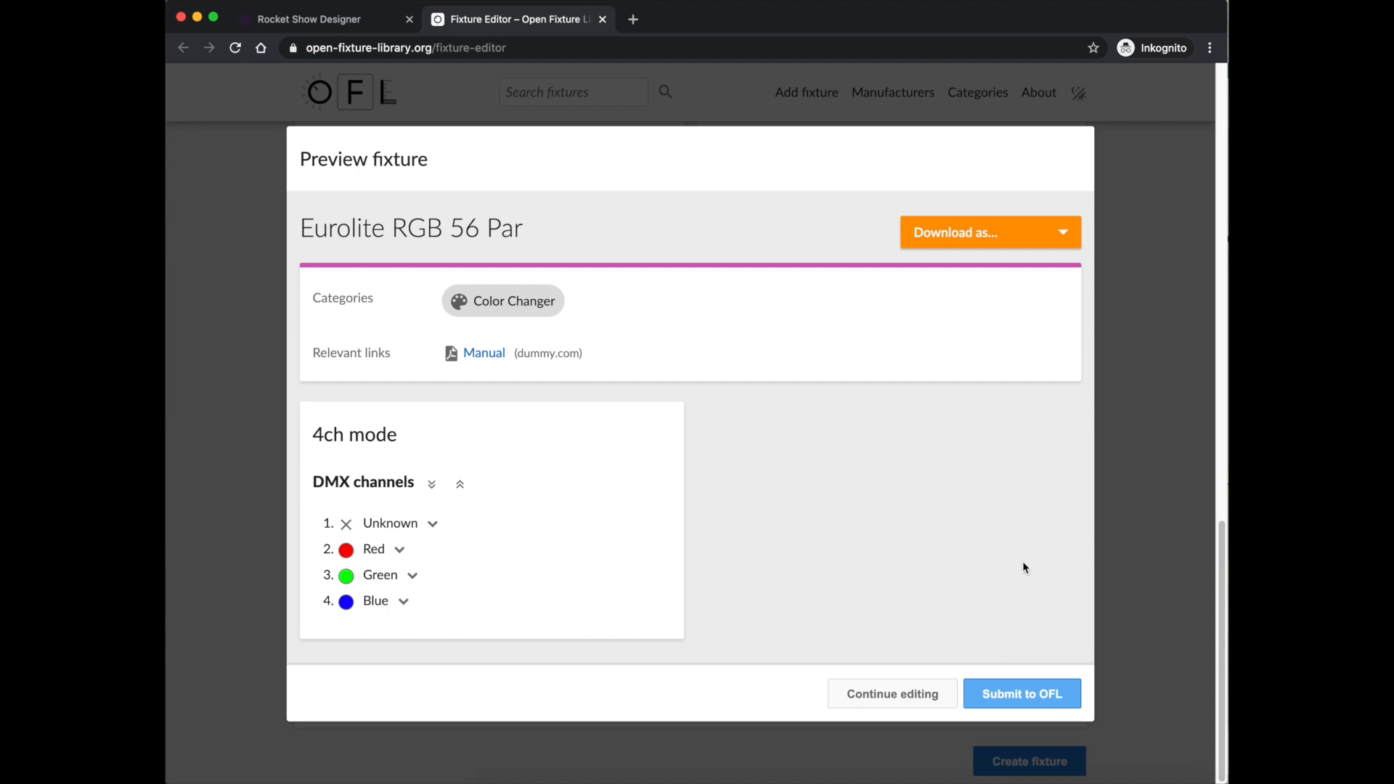
pyautogui.click(1046, 238)
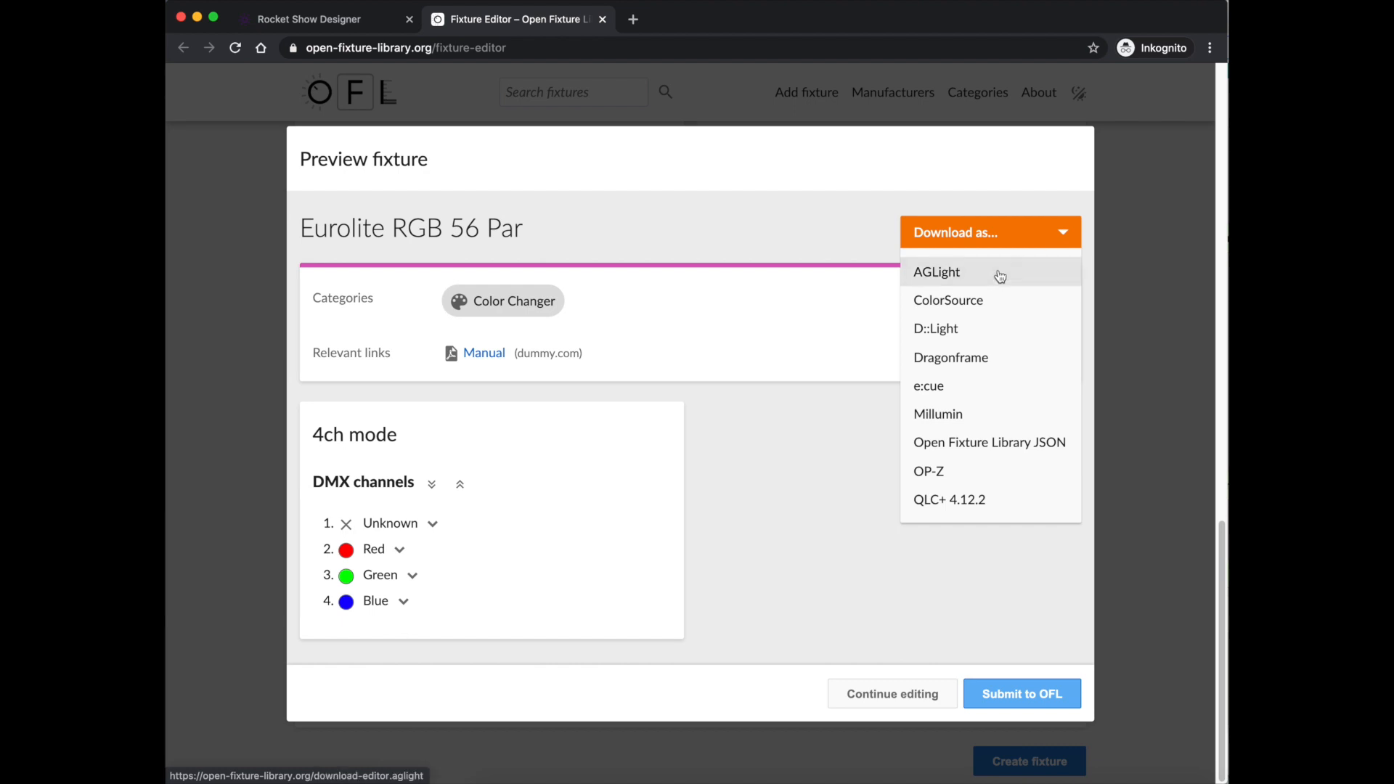
pyautogui.click(995, 444)
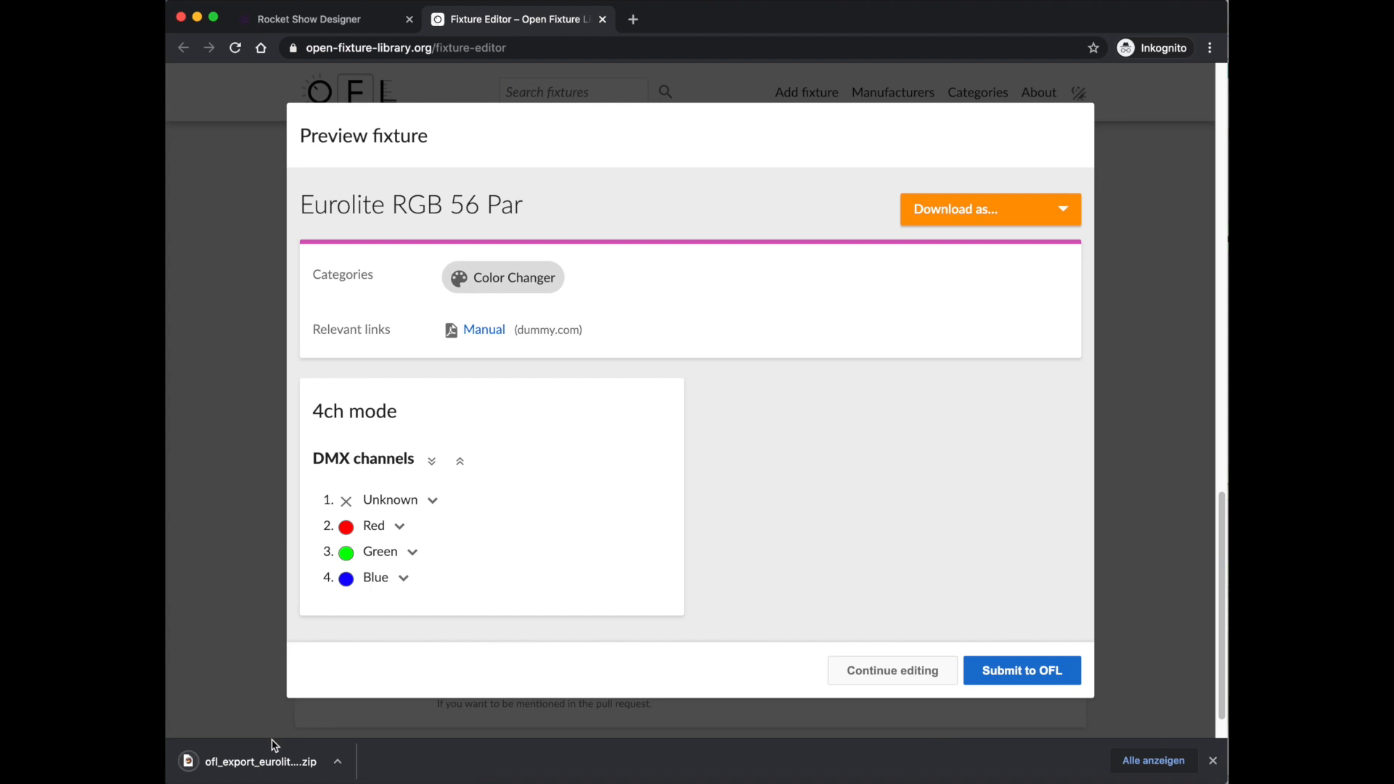
# - Open the downloaded fixture export and inspect manufacturers.json and the rgb-56-par.json file in the eurolite folder
pyautogui.click(256, 764)
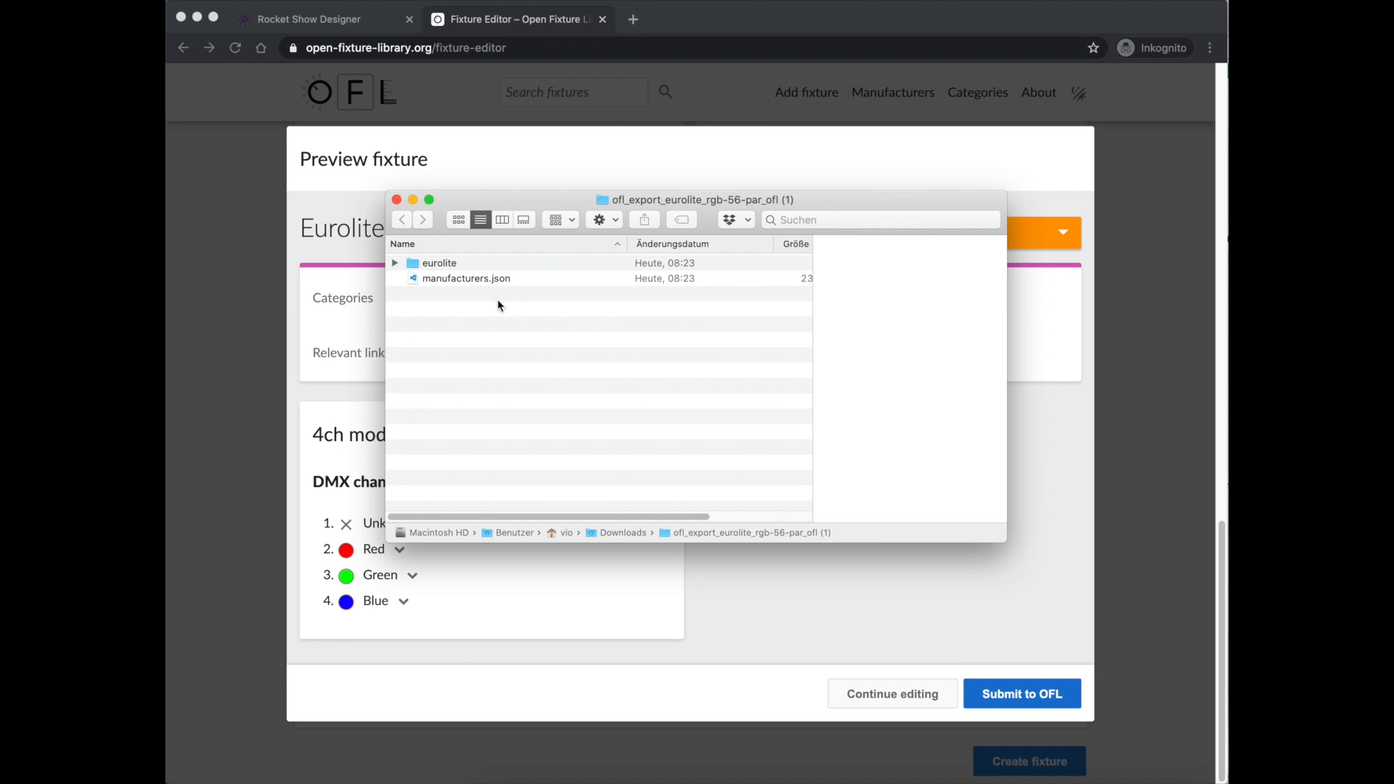
pyautogui.click(457, 281)
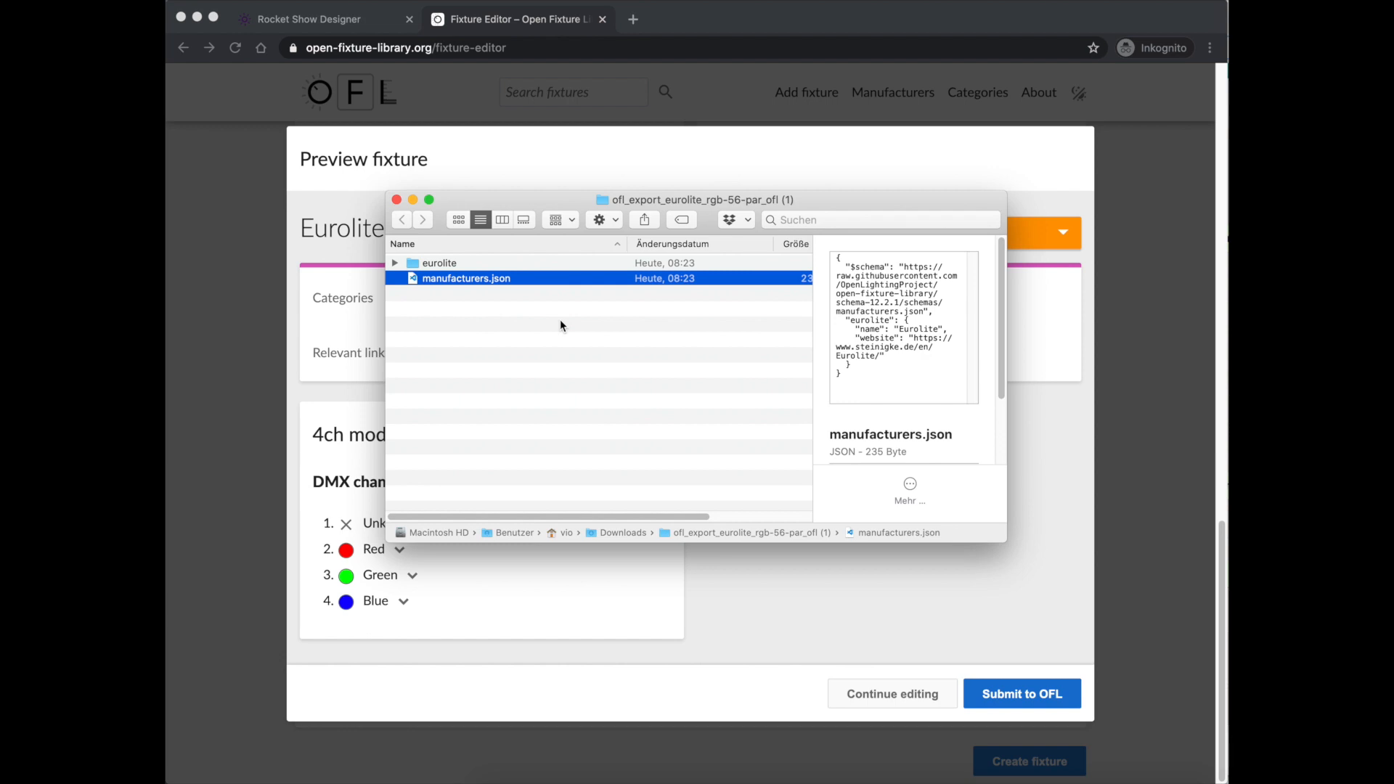
pyautogui.press('Up')
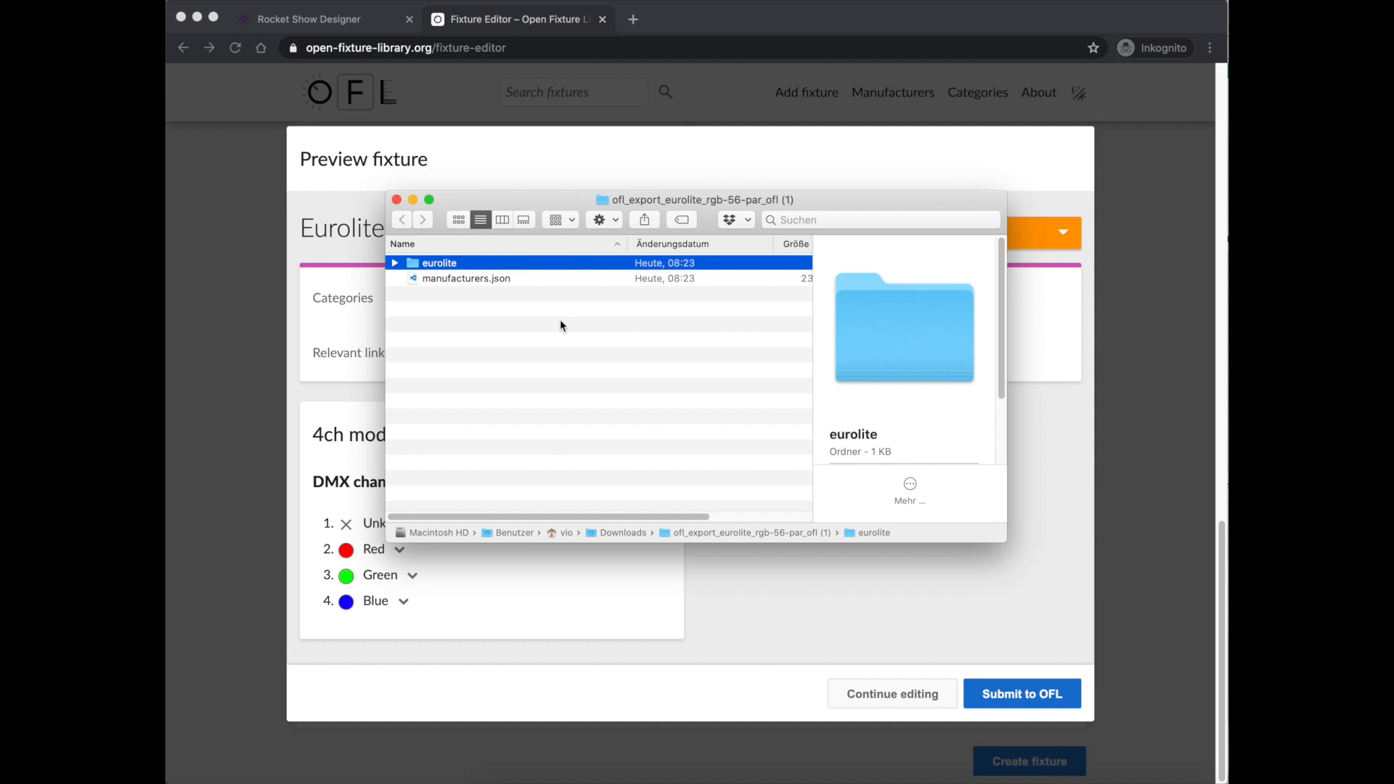
pyautogui.press('Right')
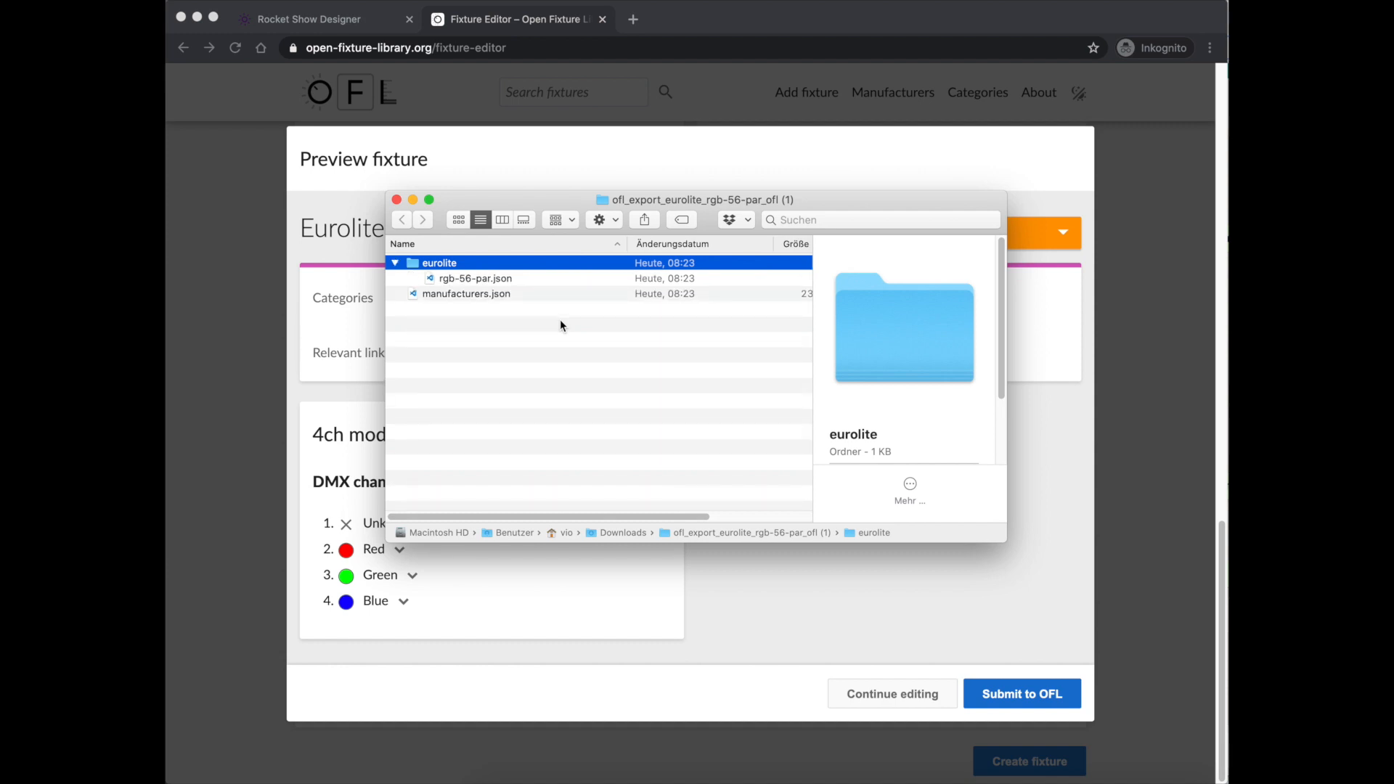
pyautogui.press('Down')
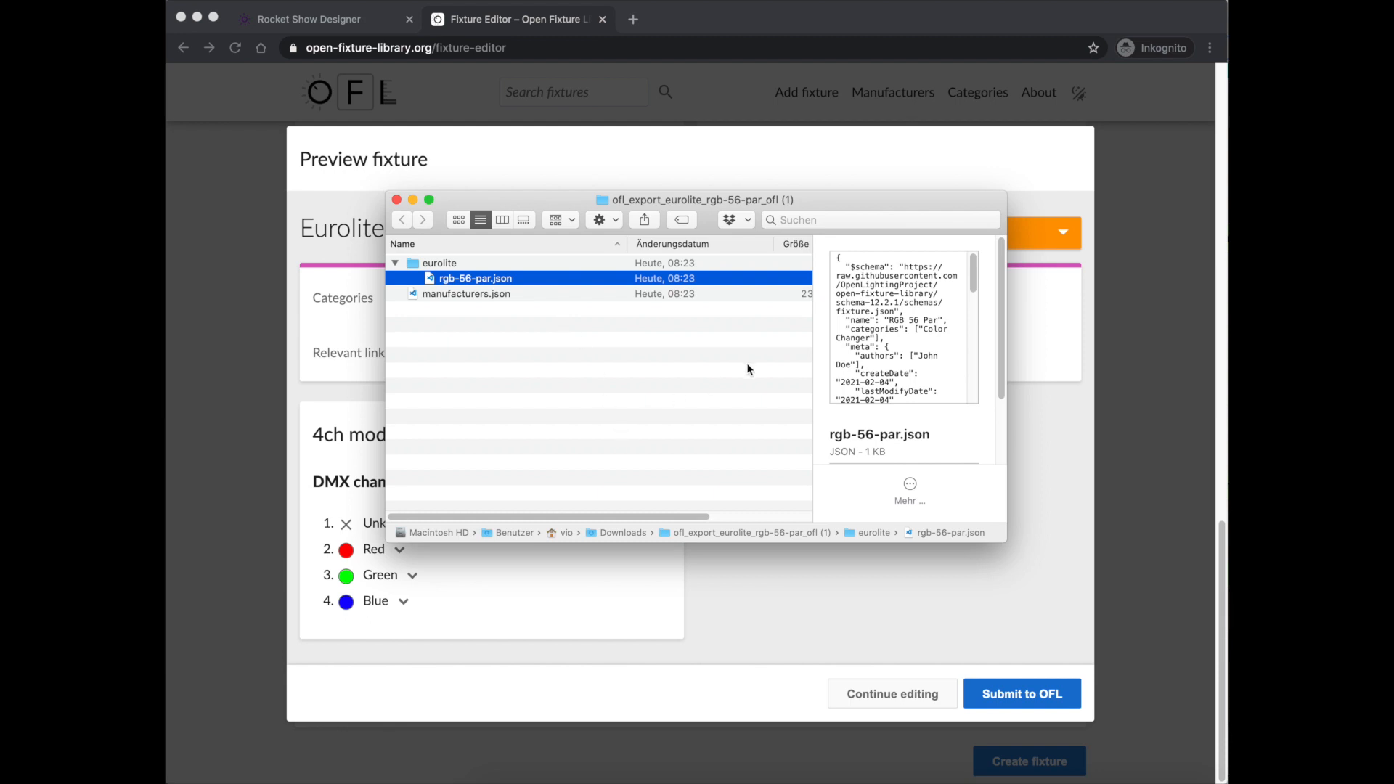
pyautogui.click(780, 587)
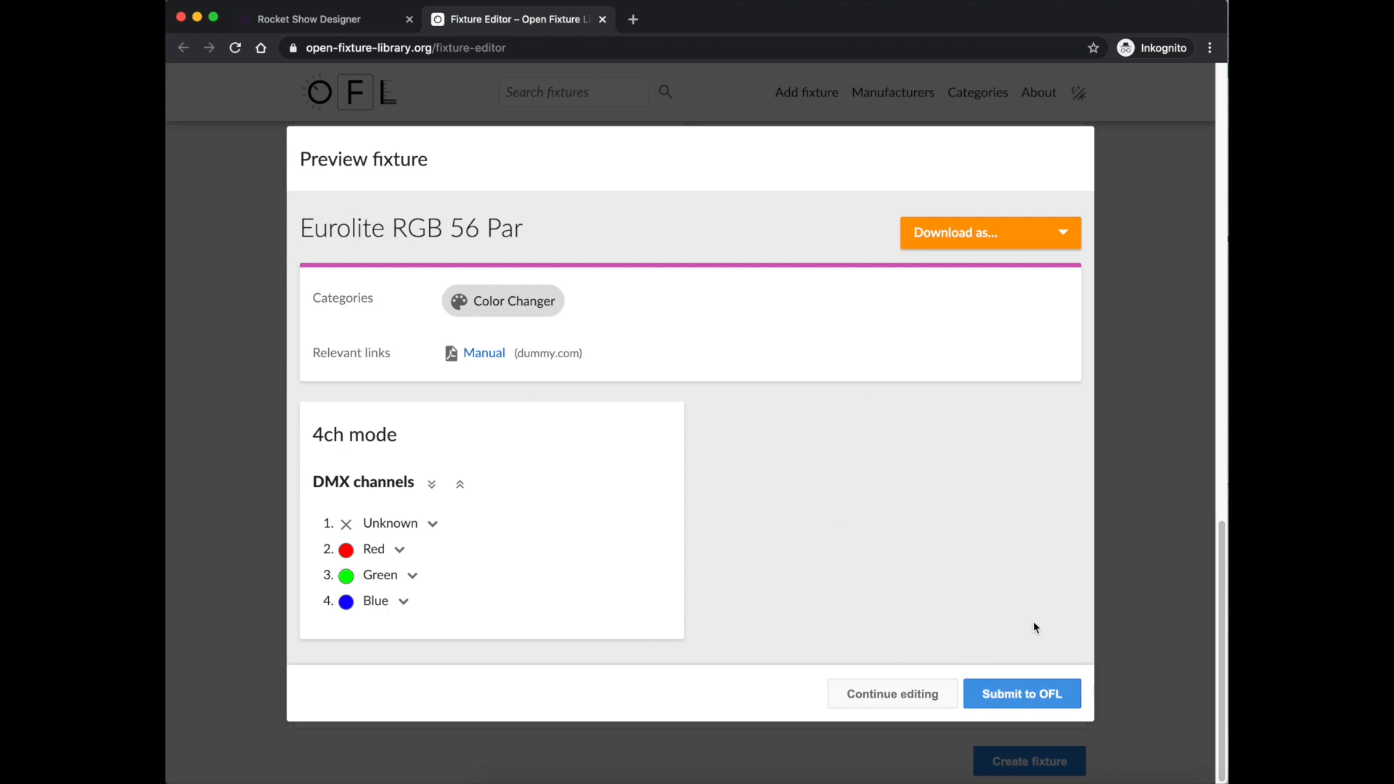
pyautogui.click(1031, 246)
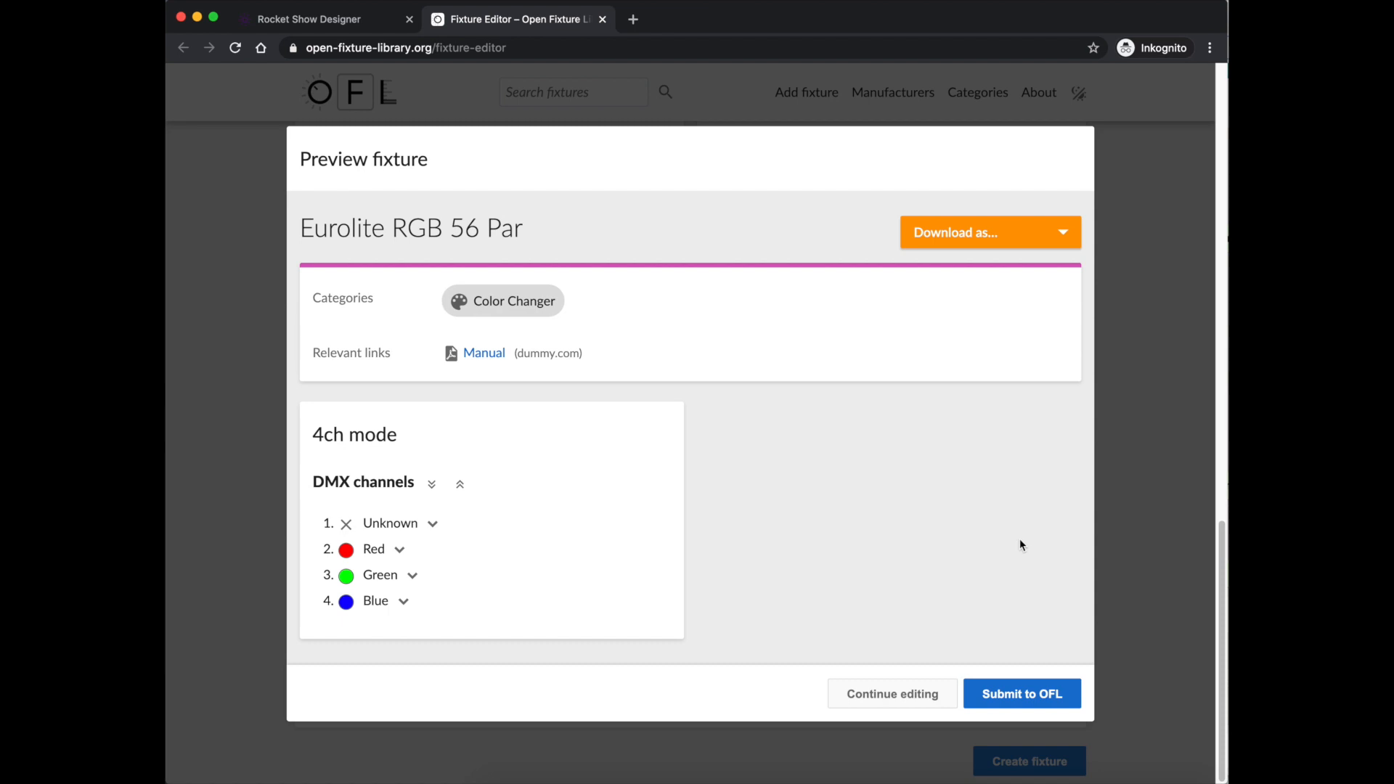
# - Switch to Rocket Show Designer and add a fixture to the pool from the downloaded profile file rgb-56-par.json
pyautogui.moveTo(1024, 244)
pyautogui.click(307, 21)
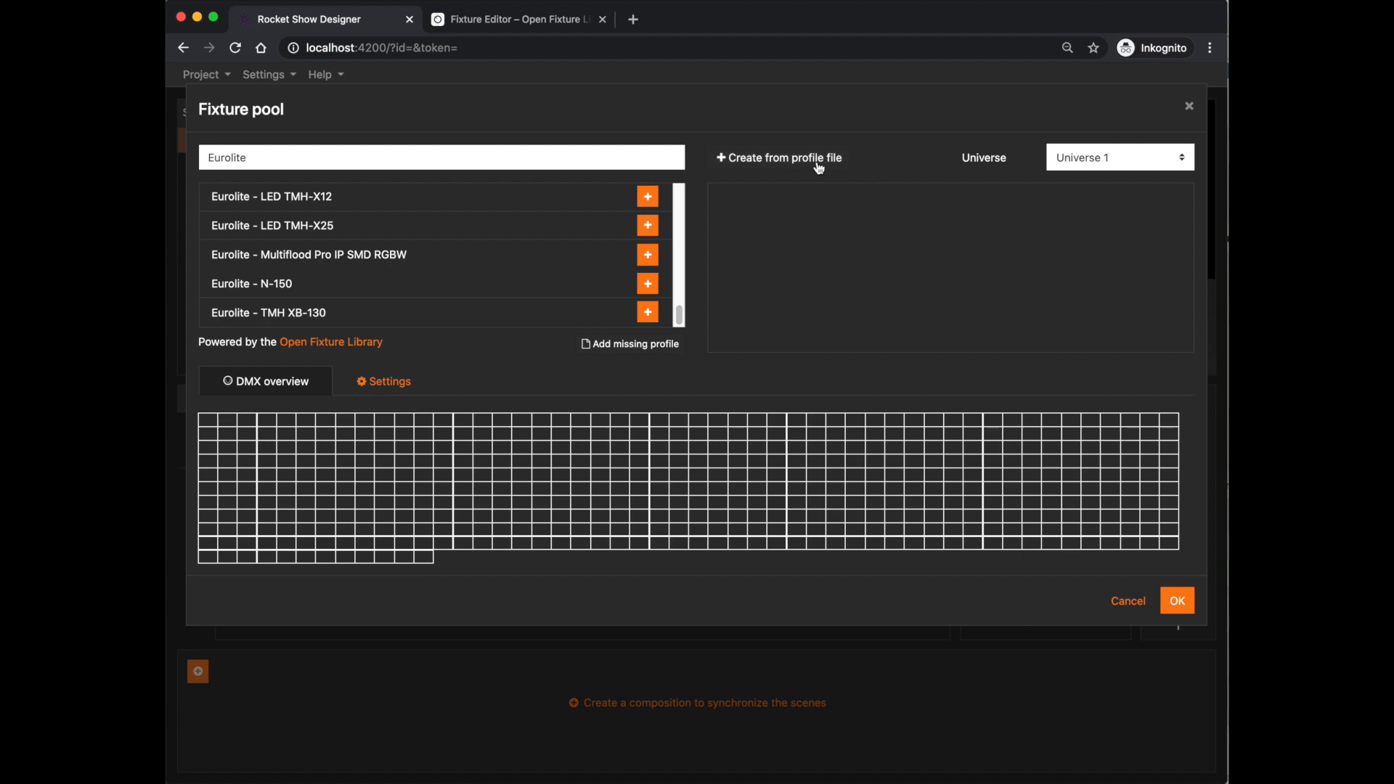
pyautogui.click(768, 166)
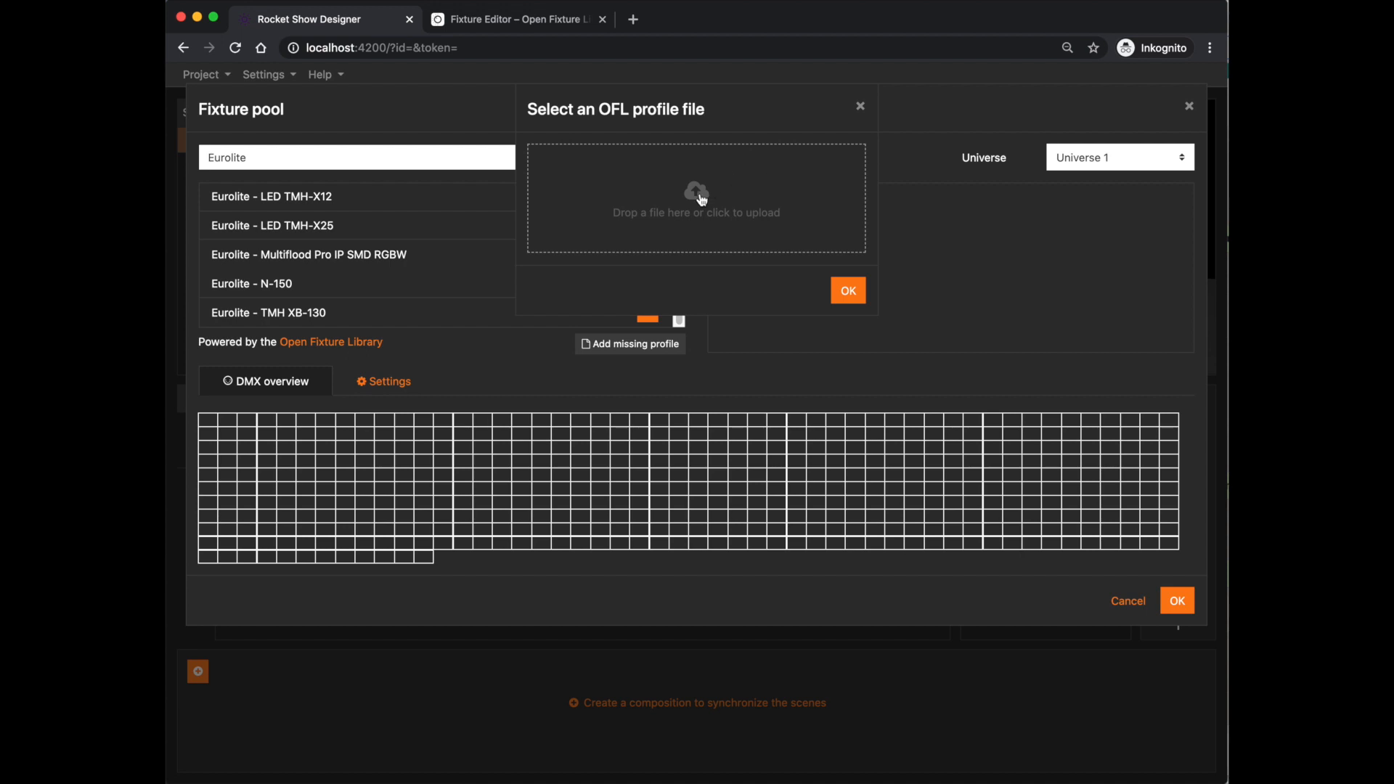
pyautogui.click(502, 781)
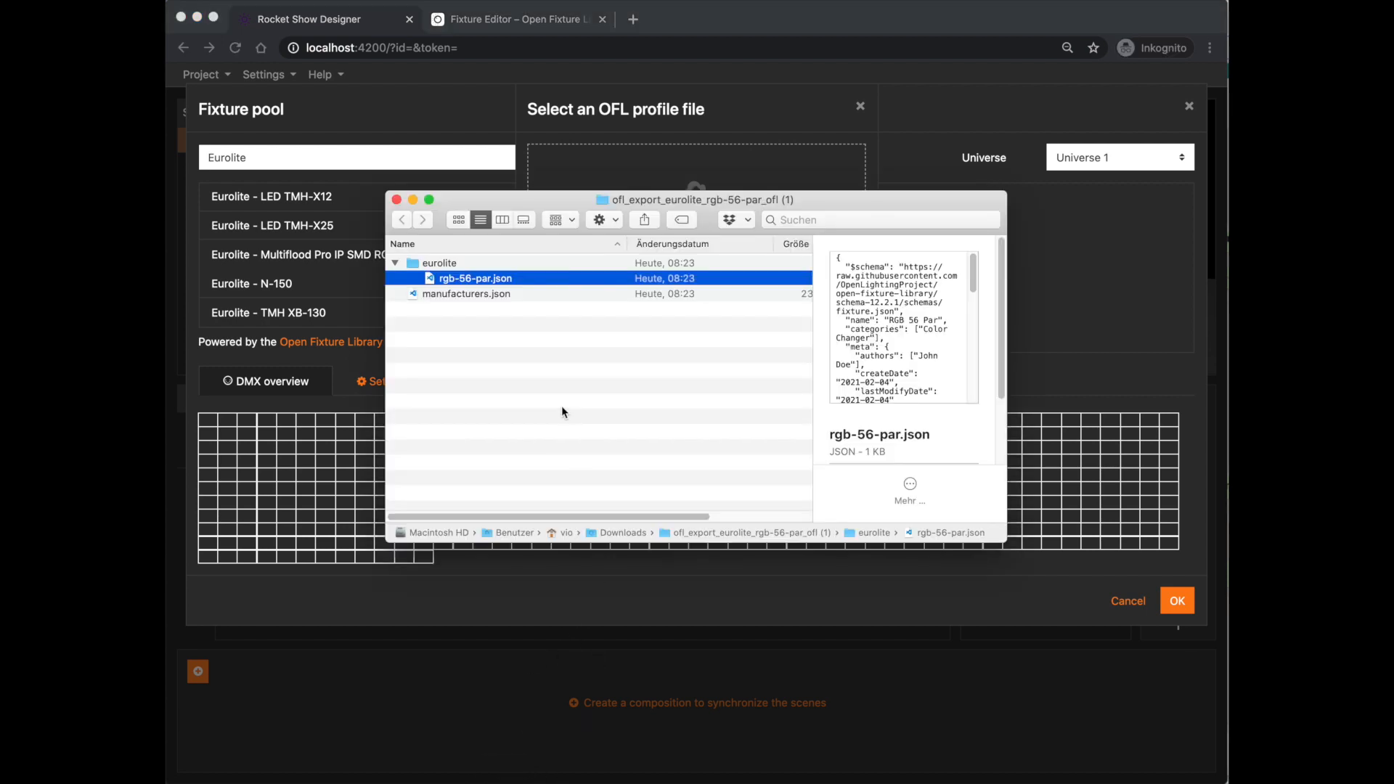
pyautogui.moveTo(557, 225); pyautogui.dragTo(580, 432)
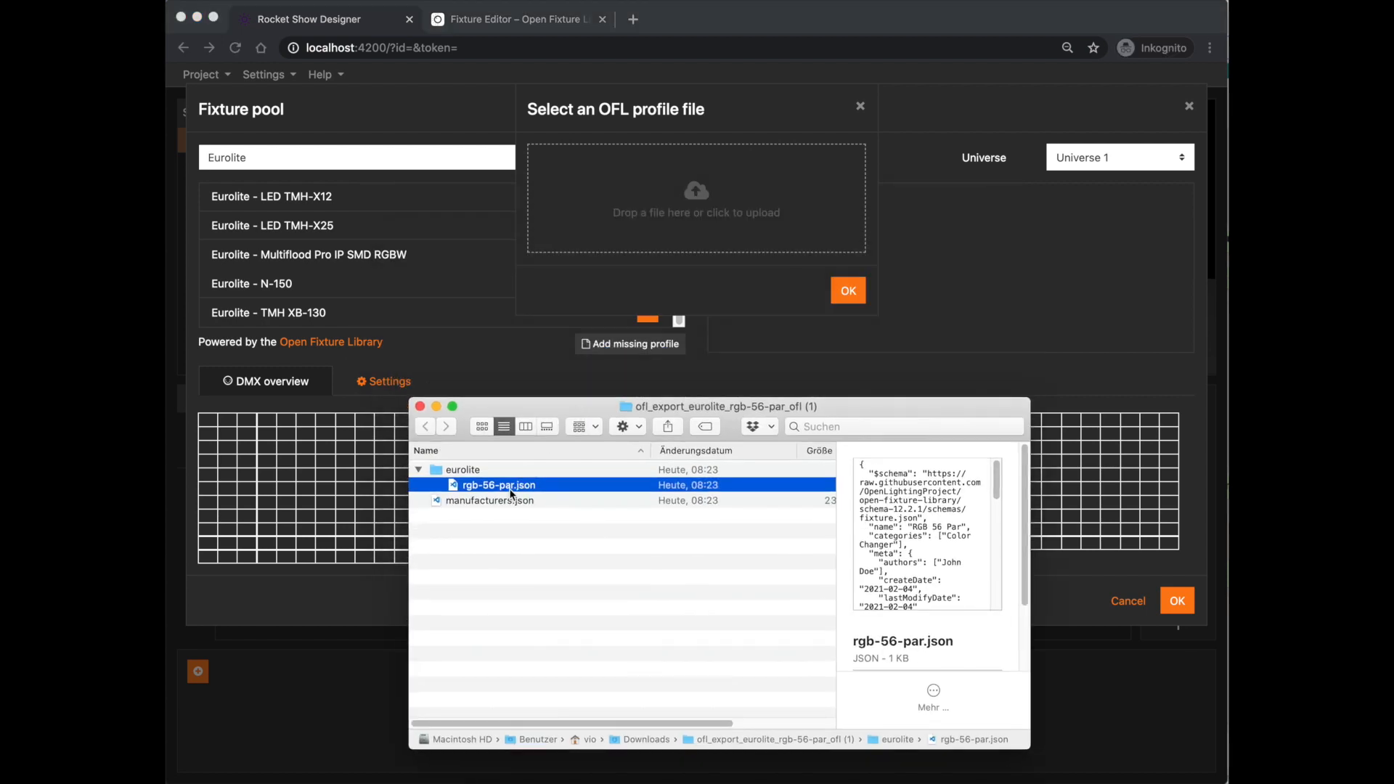
pyautogui.moveTo(491, 490); pyautogui.dragTo(669, 215)
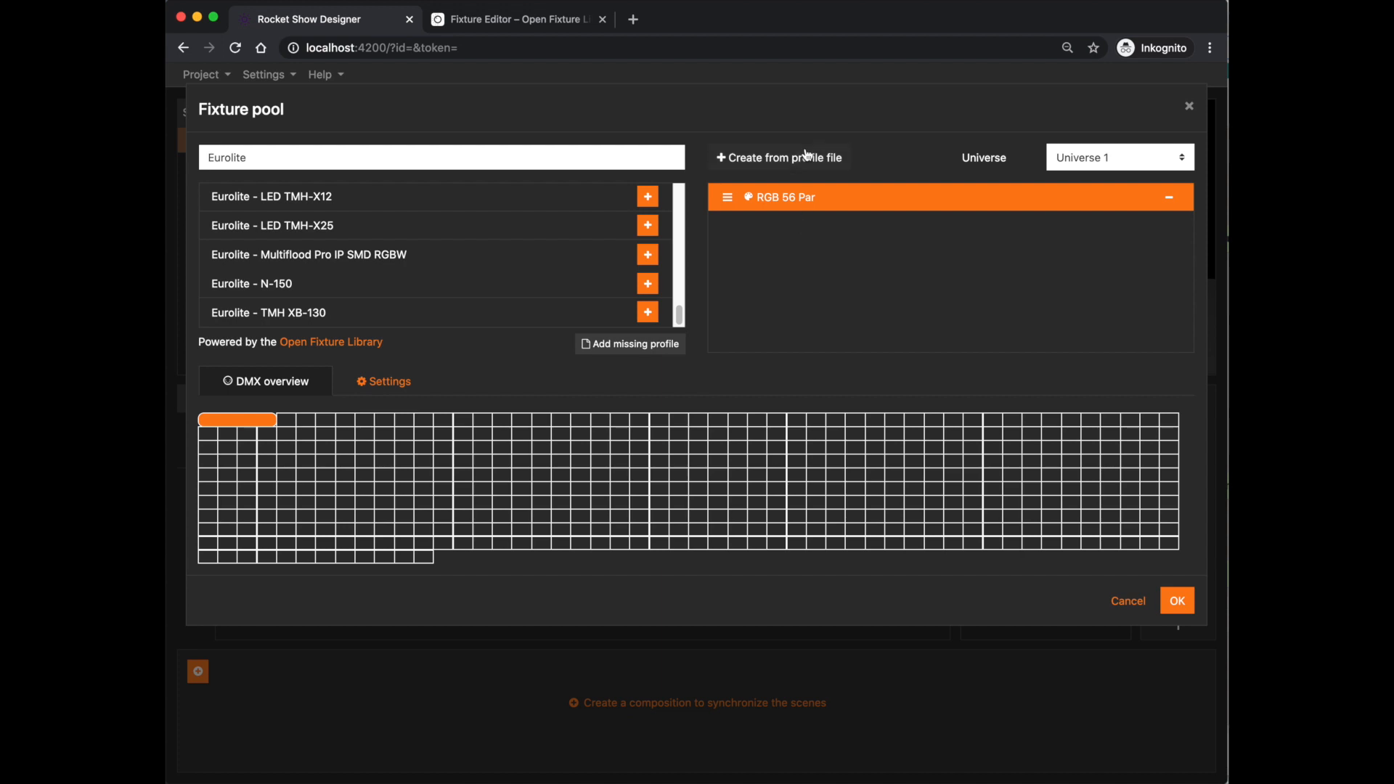
# - Add two copies of the RGB 56 Par fixture to the fixture pool
pyautogui.click(382, 384)
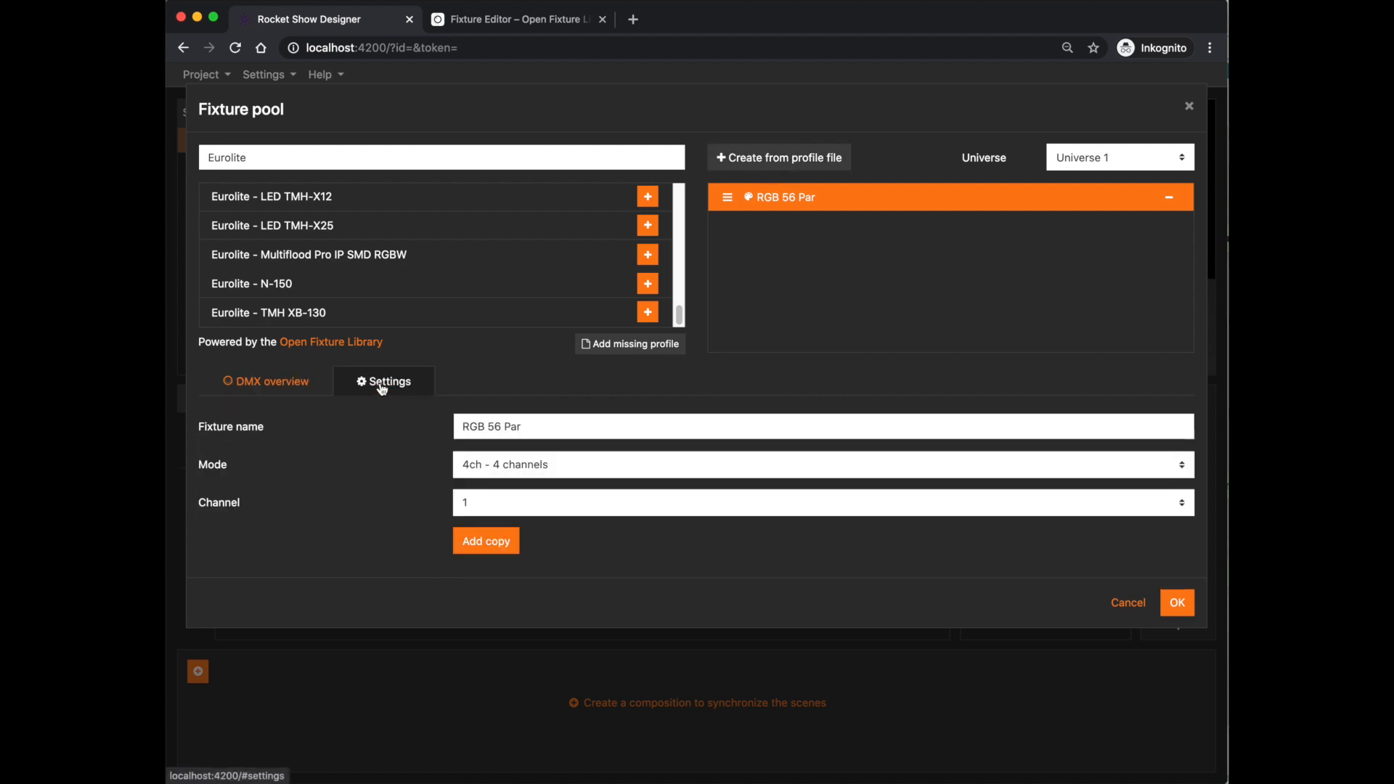
pyautogui.click(483, 550)
pyautogui.click(484, 549)
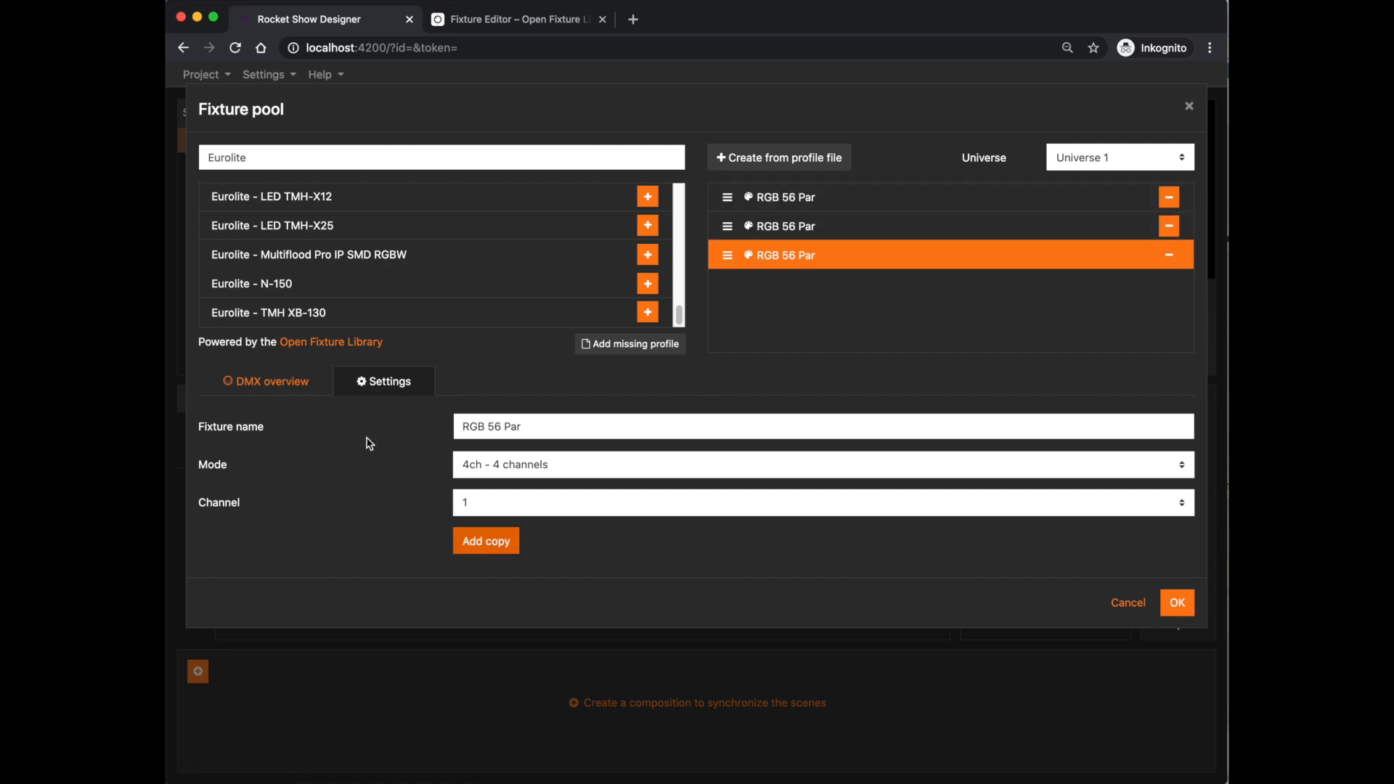
# - Place the three overlapping fixtures one after another at DMX channels 1, 5 and 9 and accept the fixture pool
pyautogui.click(287, 391)
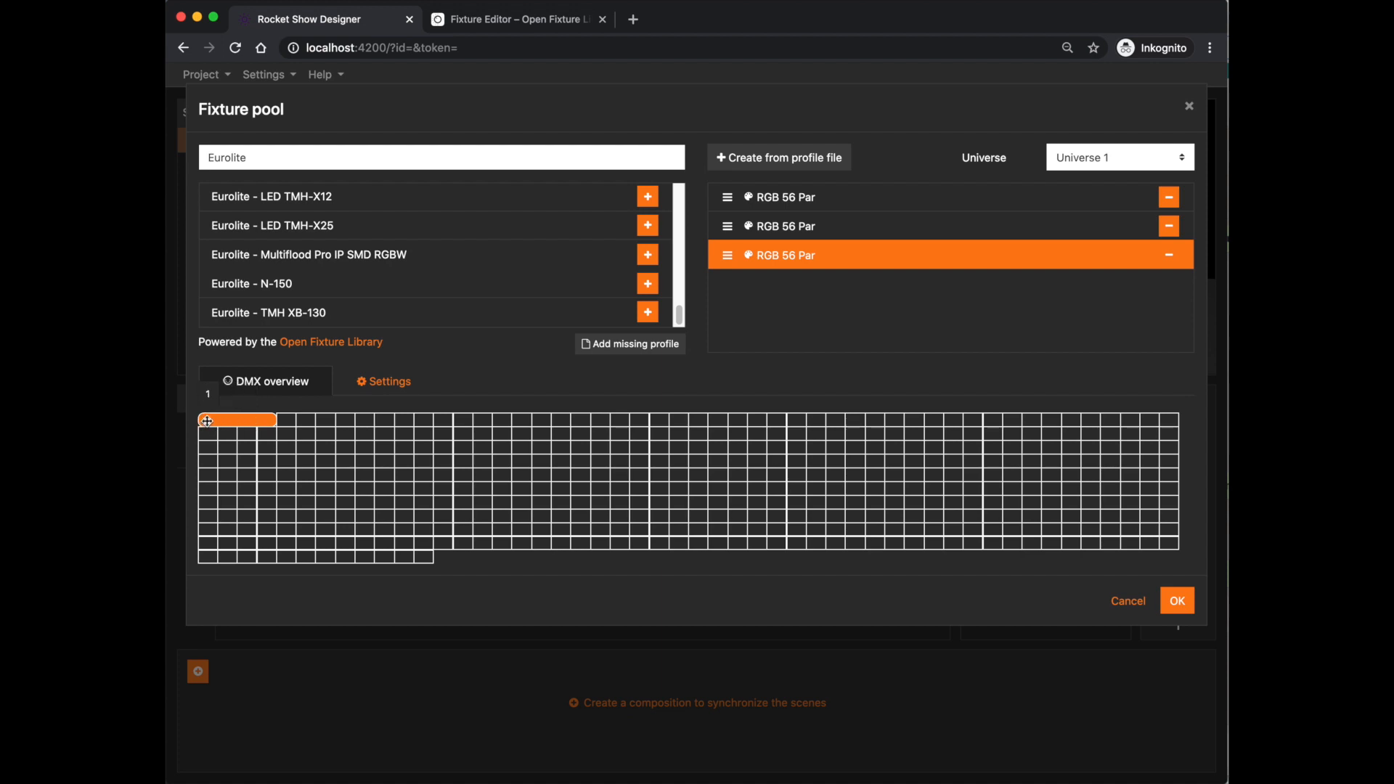
pyautogui.moveTo(209, 421); pyautogui.dragTo(390, 419)
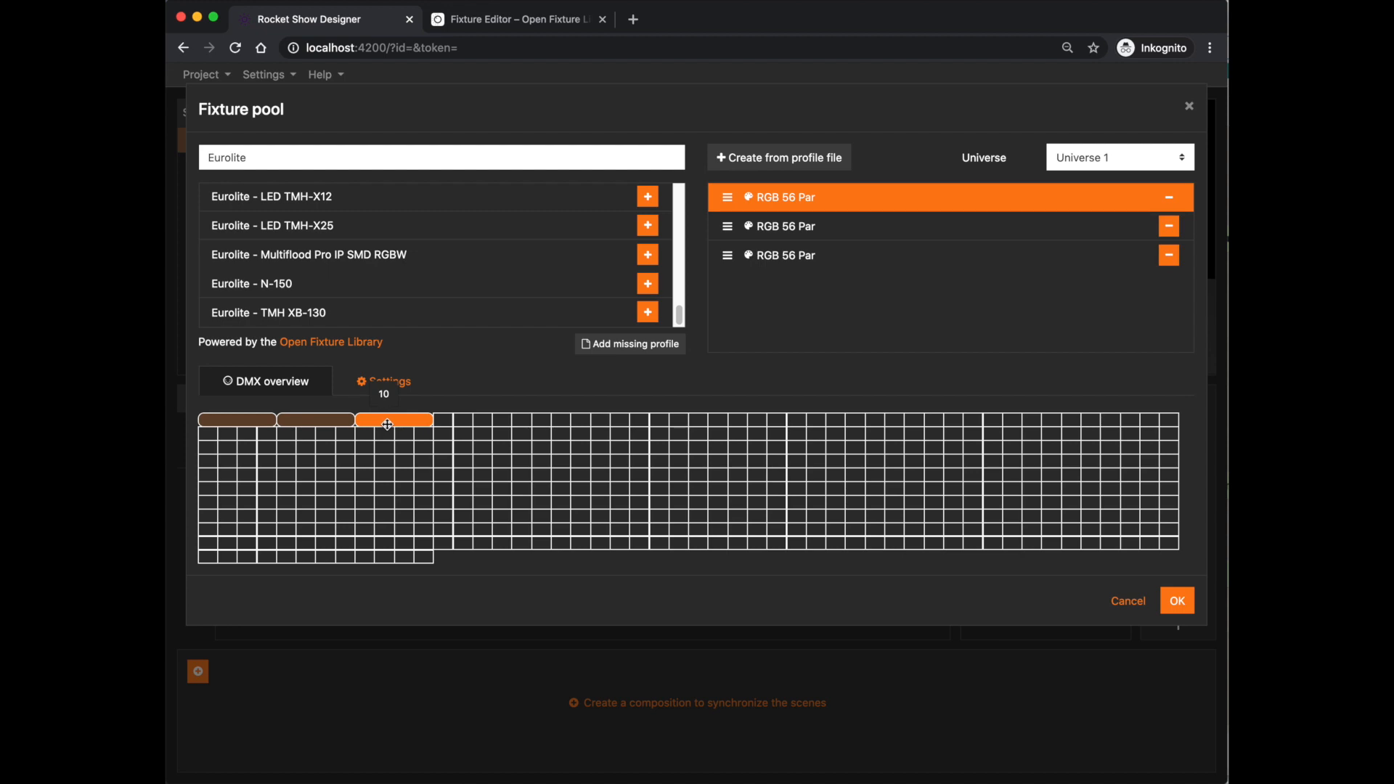
pyautogui.click(1178, 602)
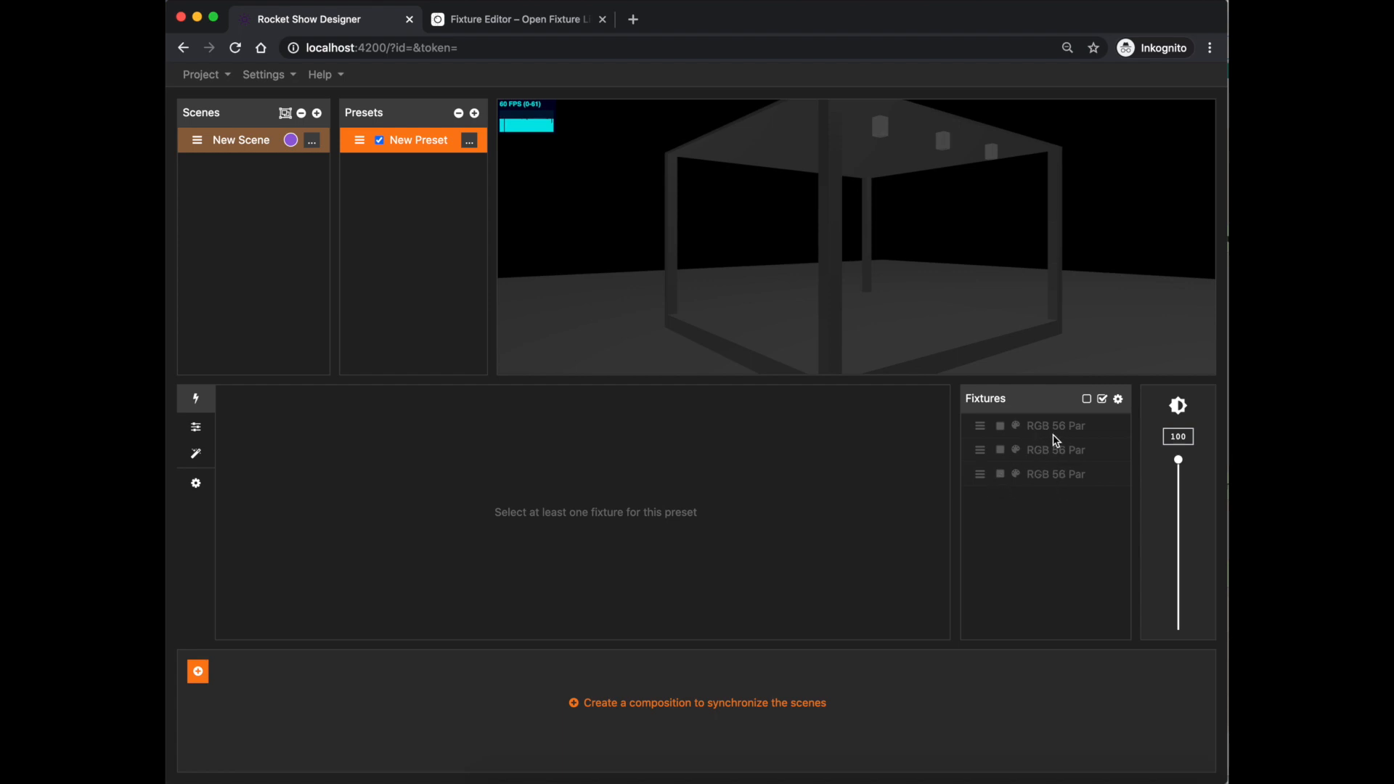
# - Assign all three RGB 56 Par fixtures to the New Preset and review their individual channel controls
pyautogui.moveTo(1061, 329); pyautogui.dragTo(812, 320)
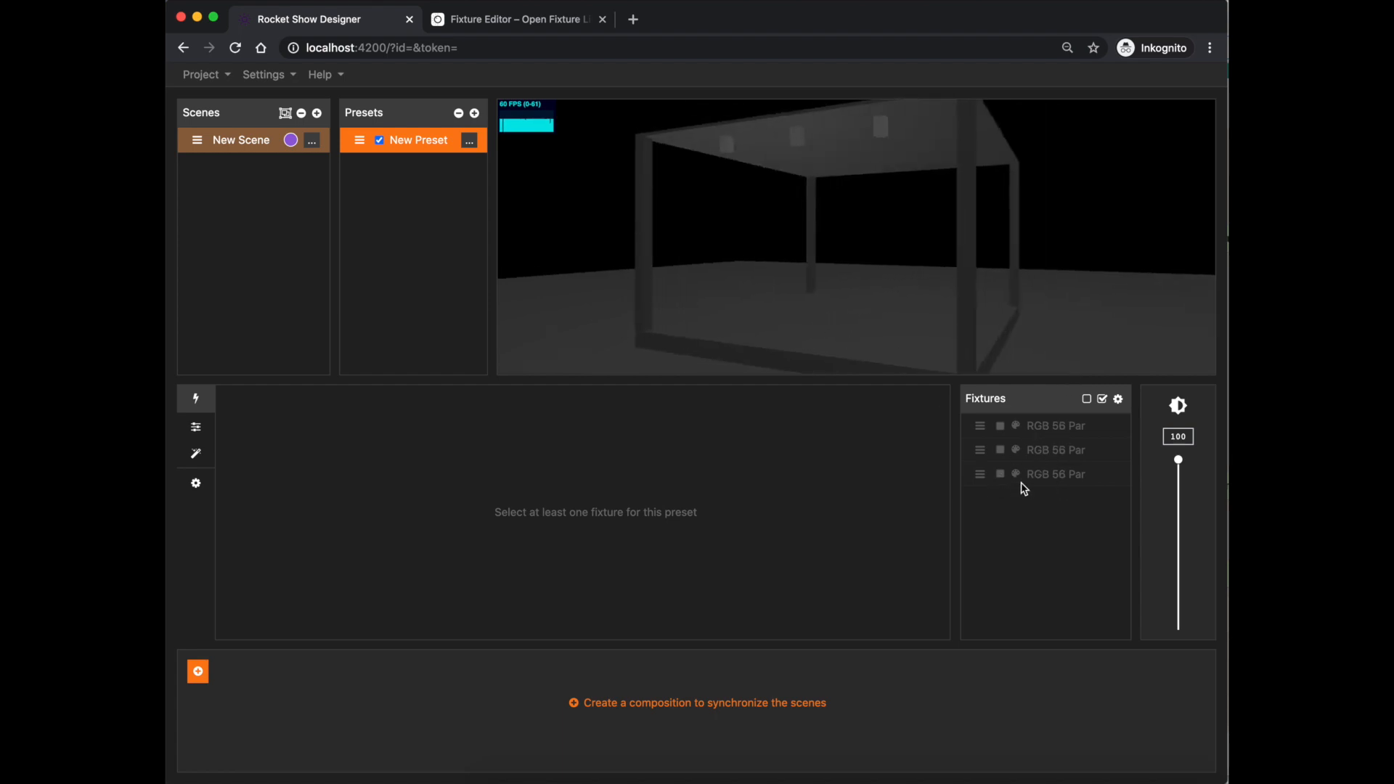
pyautogui.click(1102, 400)
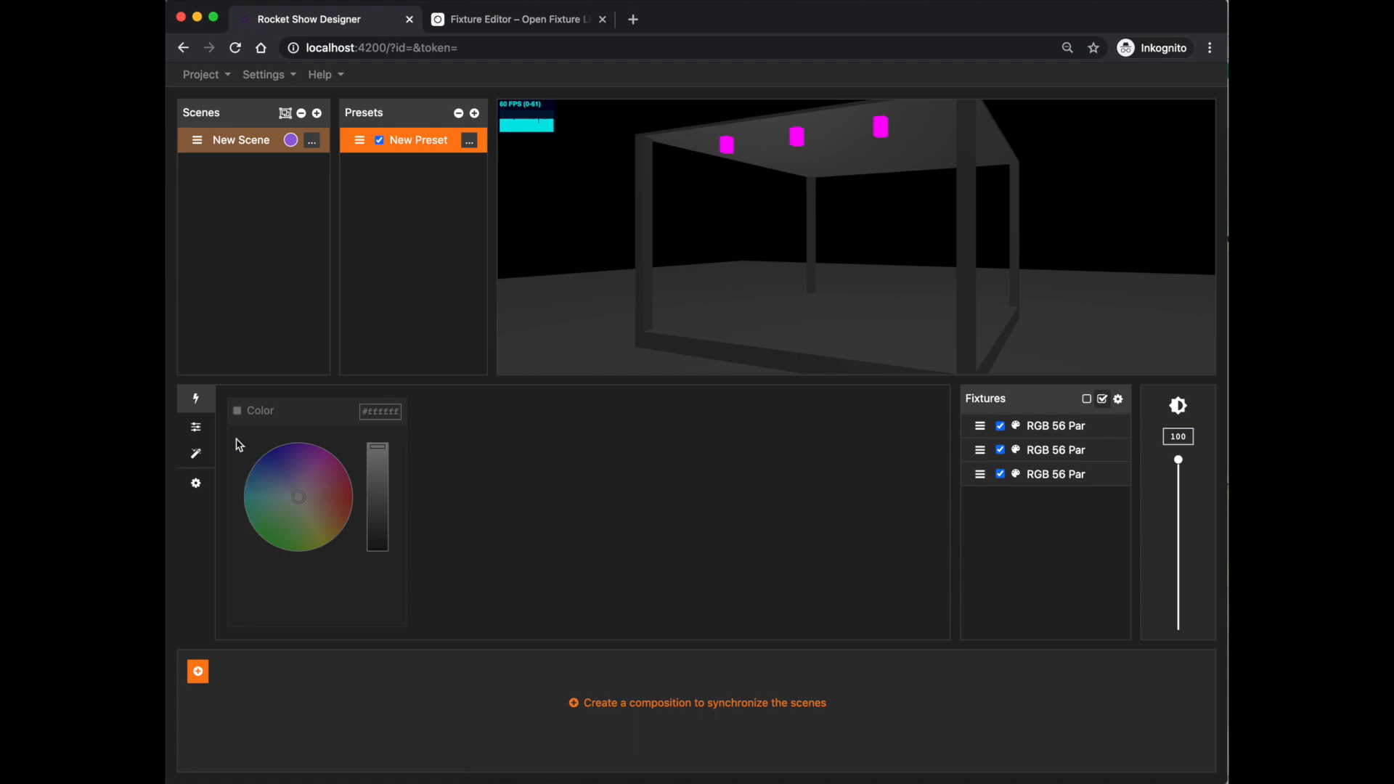
pyautogui.click(198, 432)
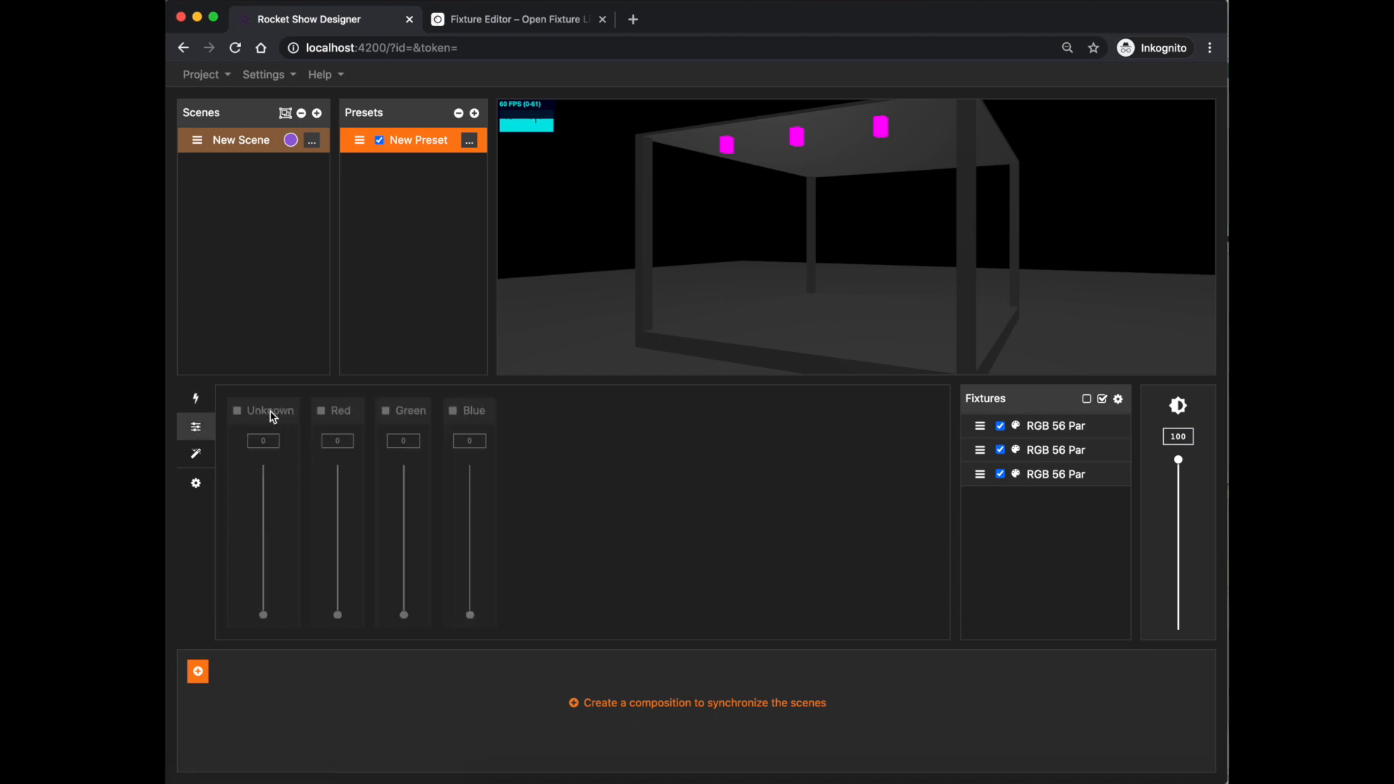
pyautogui.click(198, 401)
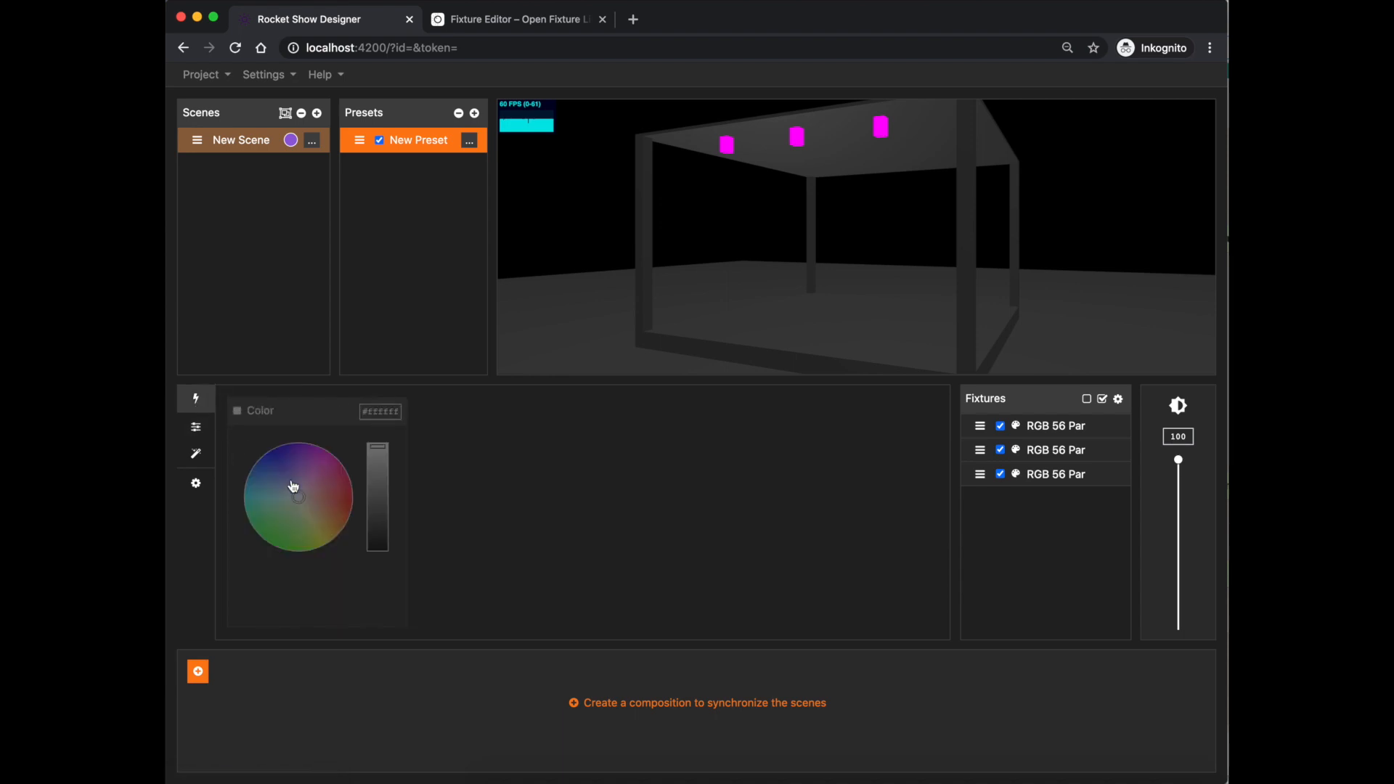
# - Set the preset's color to green, about #2bff4f, and check the light beams in the stage preview
pyautogui.moveTo(303, 510); pyautogui.dragTo(269, 527)
pyautogui.moveTo(753, 286); pyautogui.dragTo(835, 292)
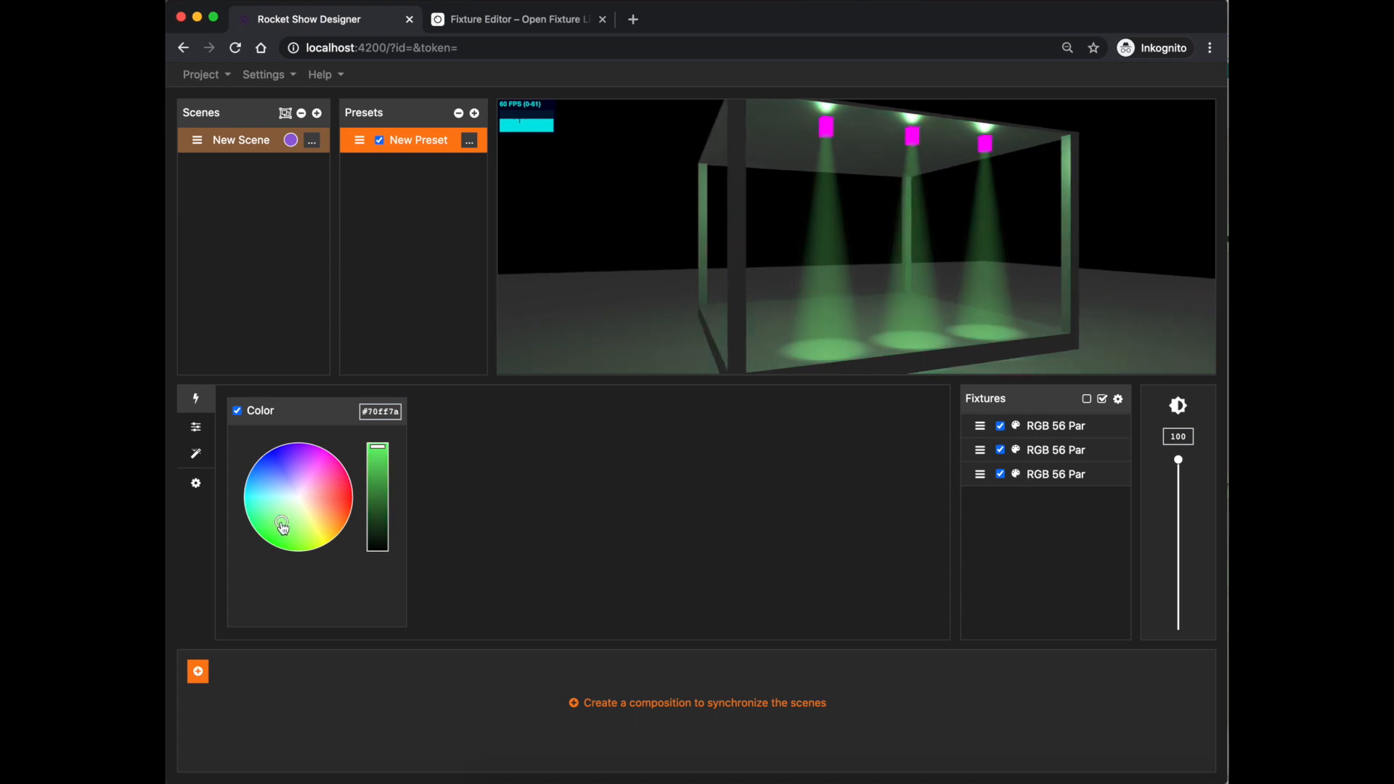
pyautogui.moveTo(269, 527); pyautogui.dragTo(270, 532)
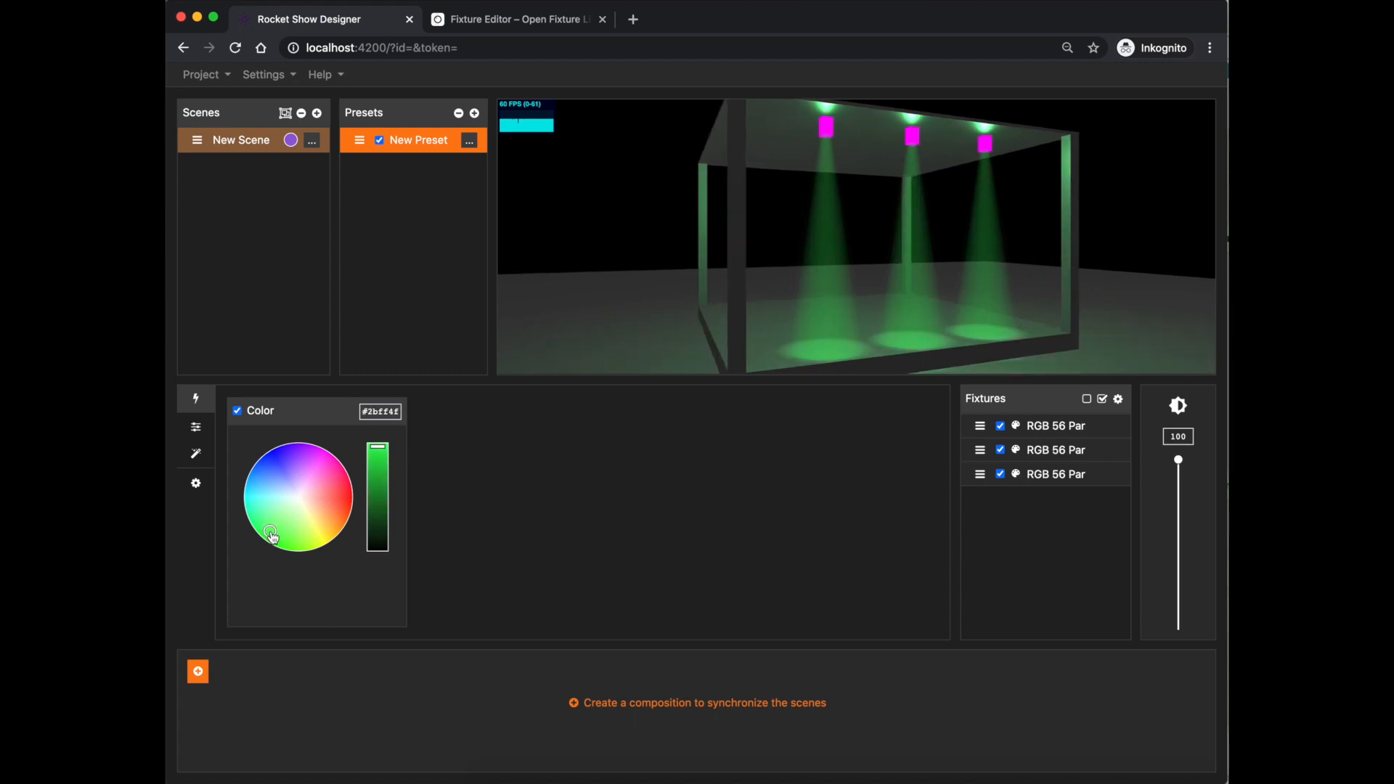